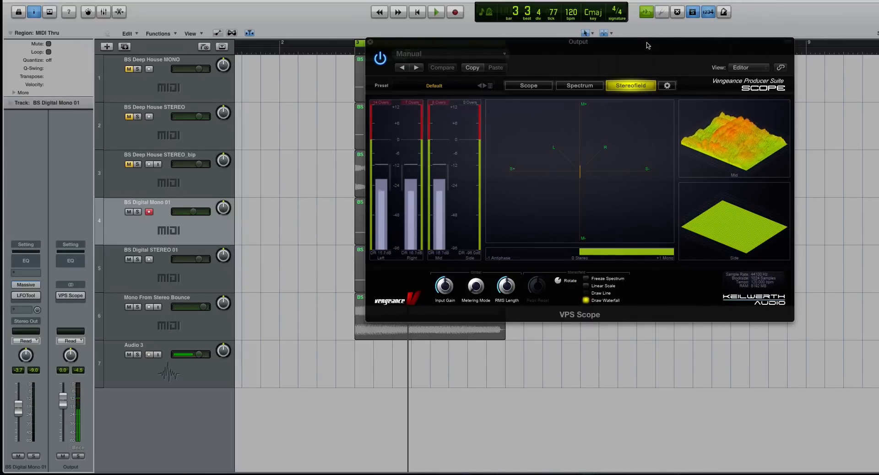
# Try panning the Audio 3 track to -64 with the stereo-field scope in view, and return its pan to 0.
pyautogui.moveTo(647, 42); pyautogui.dragTo(573, 32)
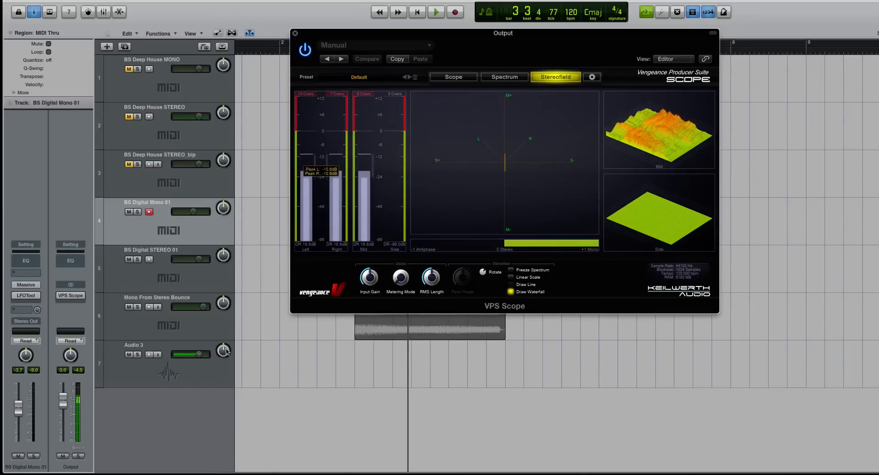
pyautogui.moveTo(223, 350); pyautogui.dragTo(223, 379)
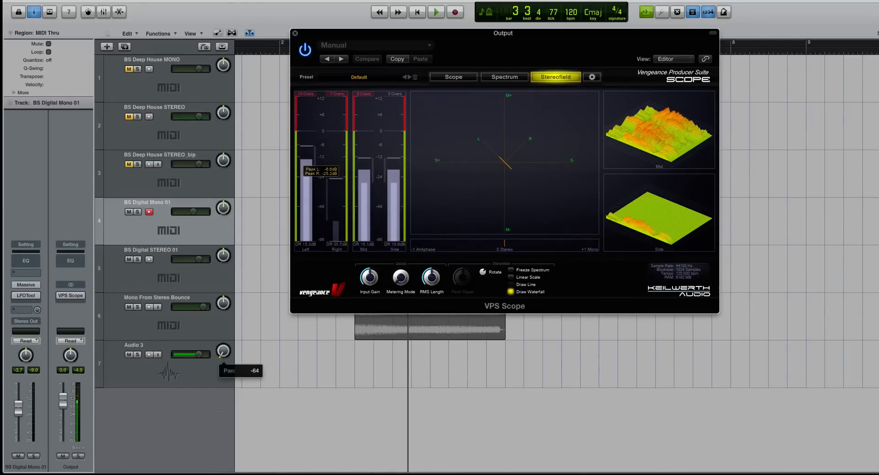
pyautogui.moveTo(220, 409); pyautogui.dragTo(212, 355)
pyautogui.press('v')
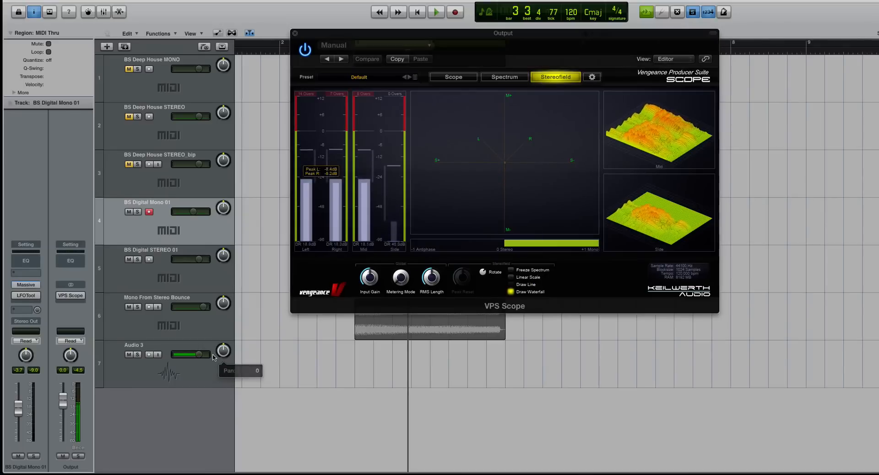
# Move the VPS Scope window clear of the track regions and select the BS Digital Mono 01 track.
pyautogui.moveTo(315, 35); pyautogui.dragTo(531, 50)
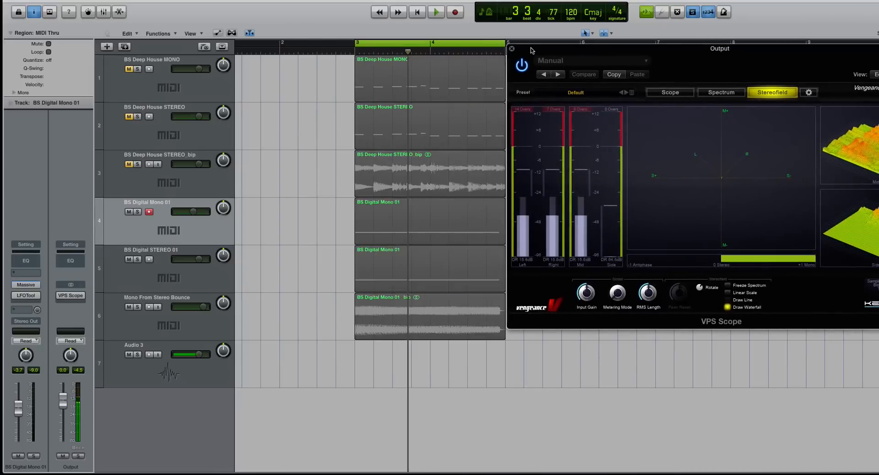
pyautogui.click(206, 230)
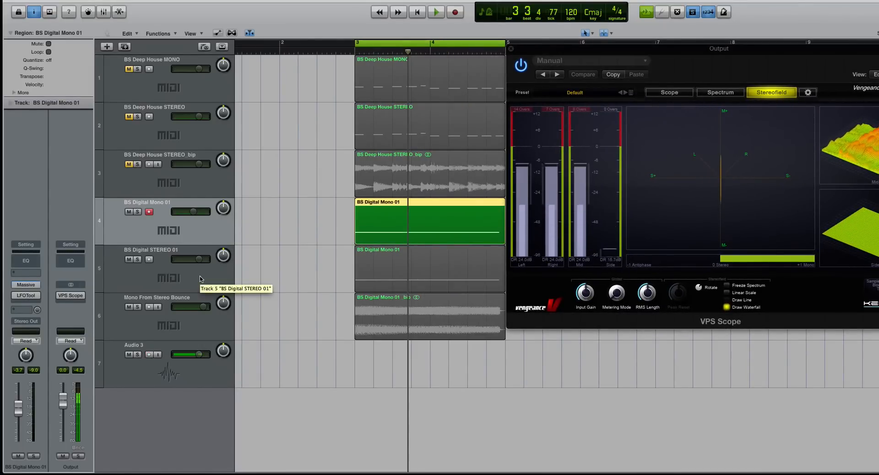
pyautogui.click(211, 285)
pyautogui.click(208, 237)
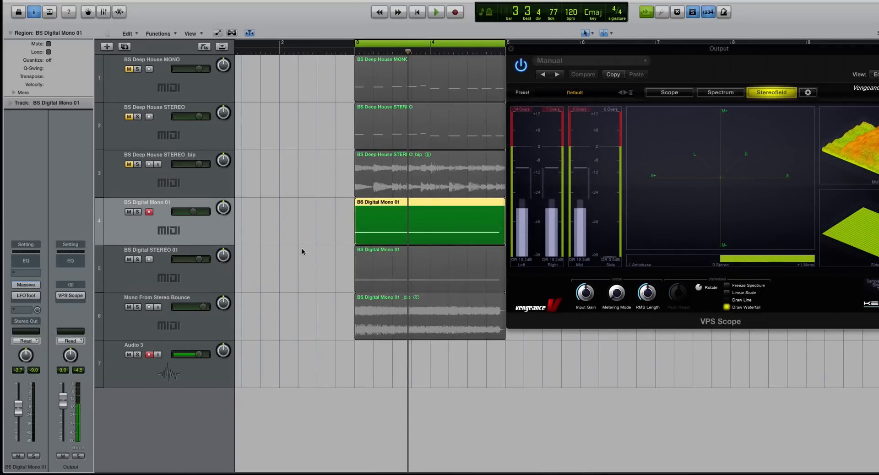
pyautogui.moveTo(530, 50); pyautogui.dragTo(482, 35)
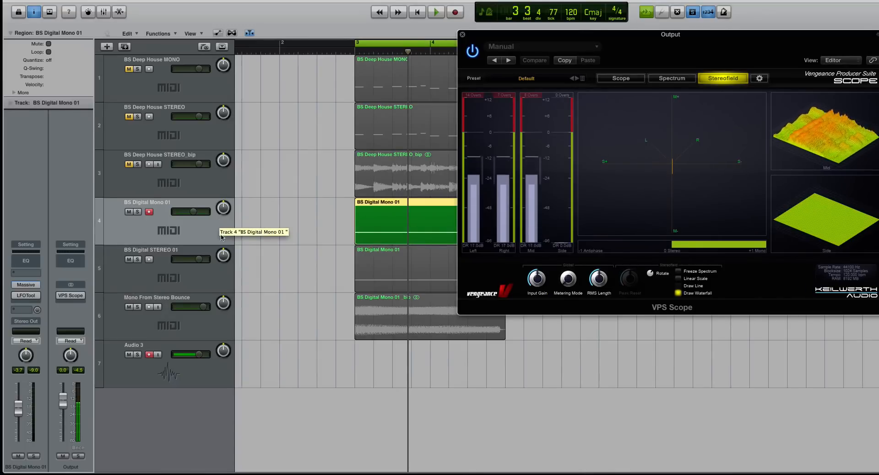
# Play the BS Digital Mono 01 track to examine its stereo field in the scope, and briefly inspect its Massive synth.
pyautogui.press('space')
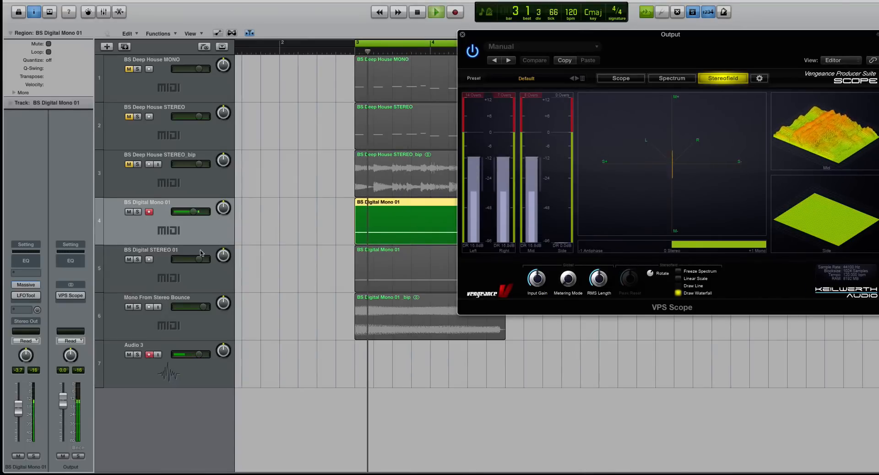
pyautogui.click(20, 285)
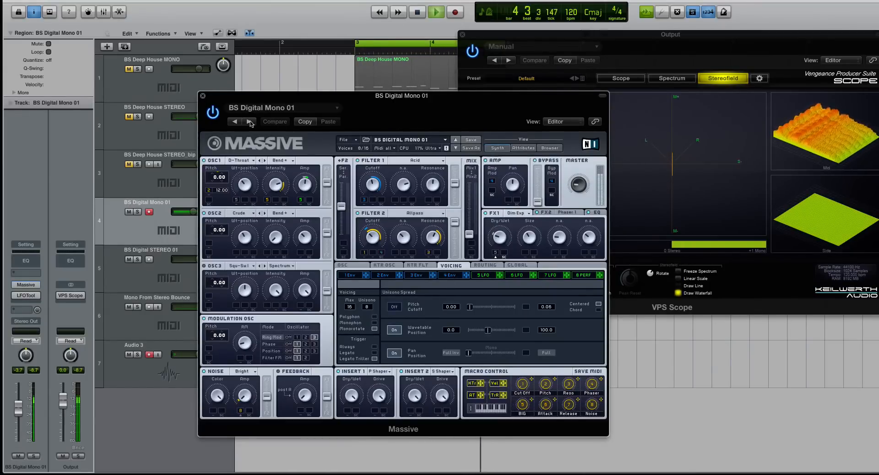
pyautogui.press('space')
pyautogui.click(203, 96)
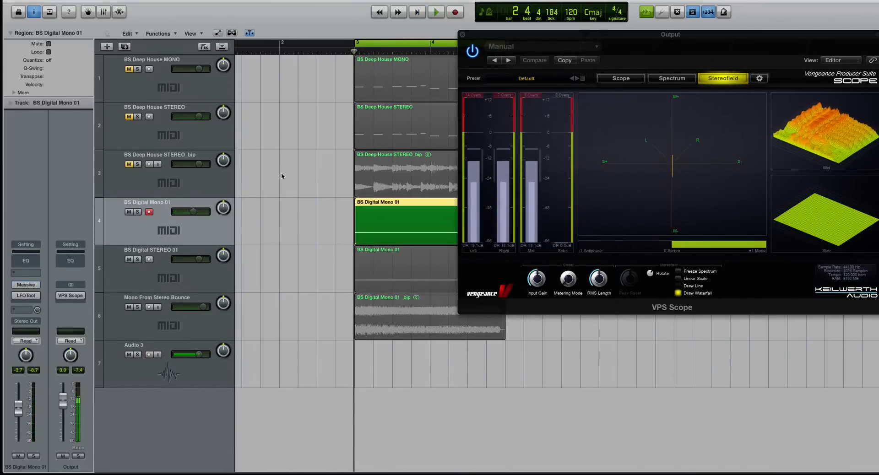
pyautogui.press('space')
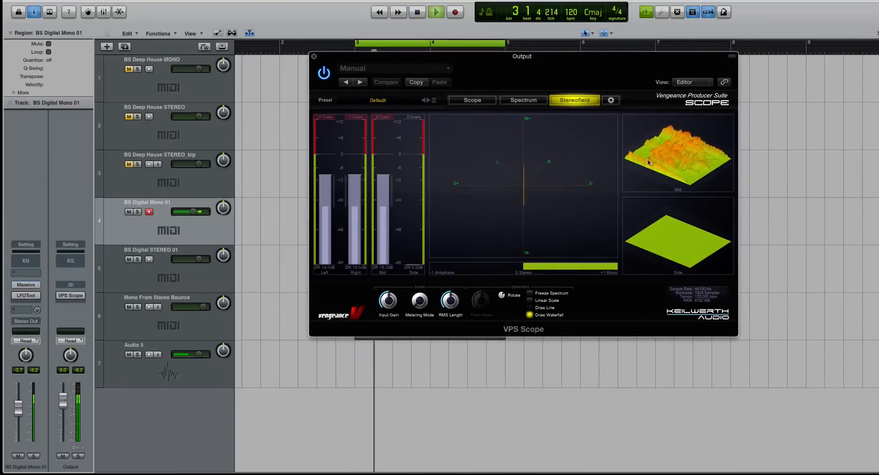
pyautogui.press('space')
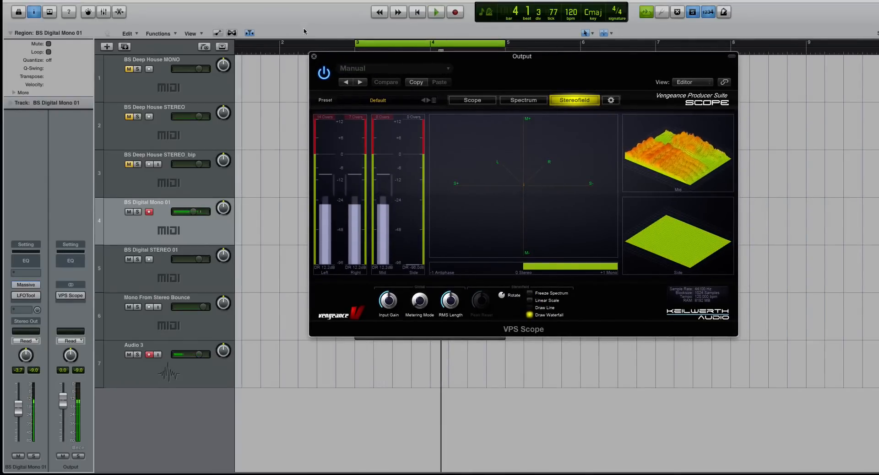
# Select the BS Digital STEREO 01 track and play it to examine its stereo field and phase correlation in the scope.
pyautogui.click(214, 275)
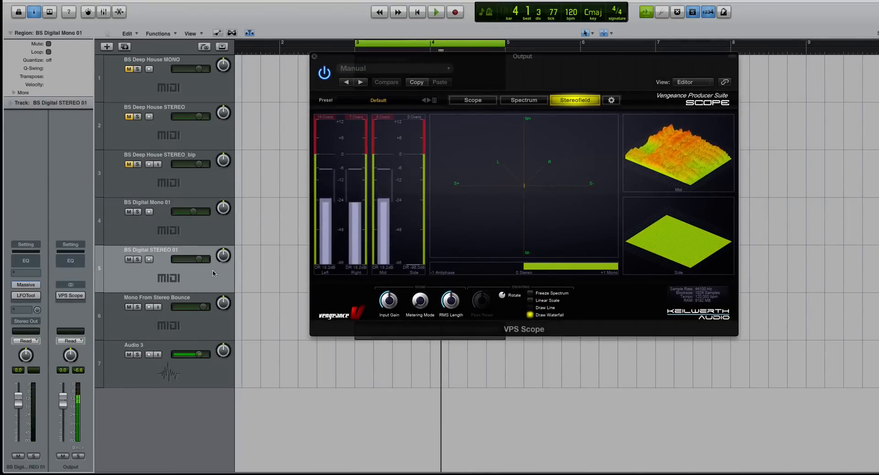
pyautogui.press('space')
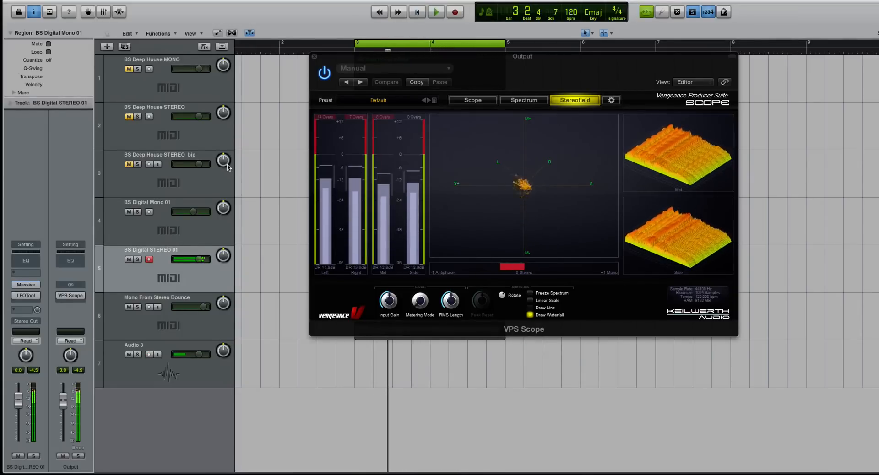
pyautogui.press('space')
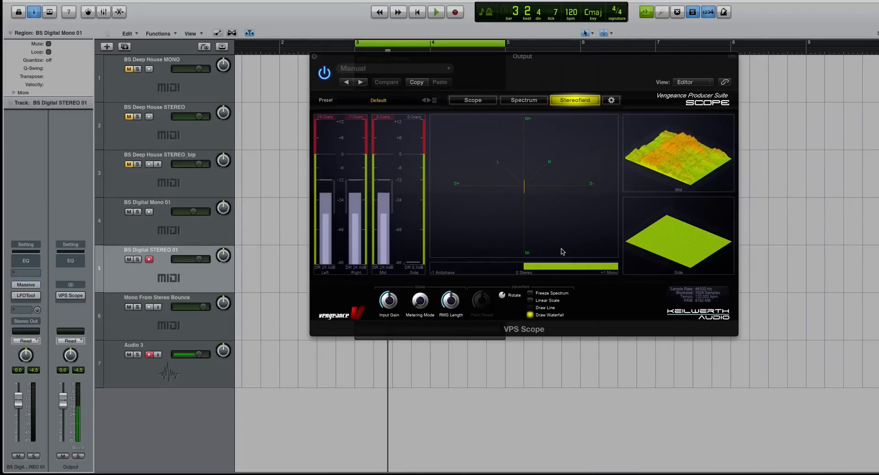
pyautogui.press('space')
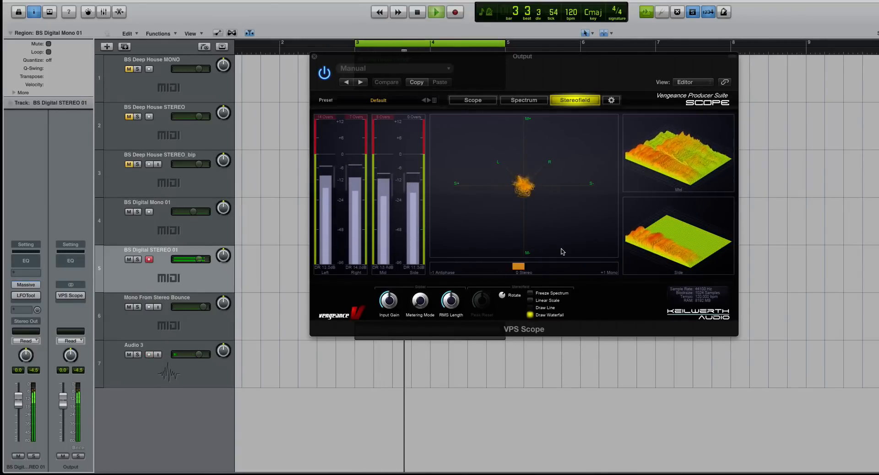
pyautogui.press('space')
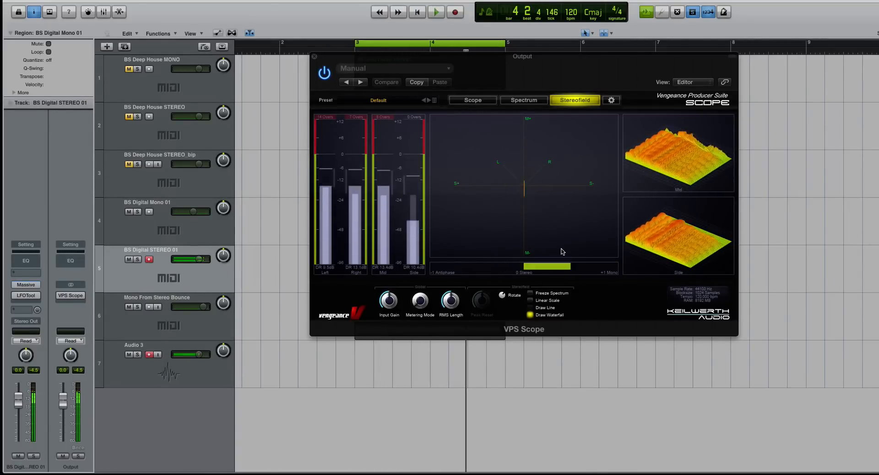
# Play the BS Digital Mono 01 region with the scope moved aside, and raise that track's volume to -0.4 dB.
pyautogui.moveTo(344, 69); pyautogui.dragTo(529, 79)
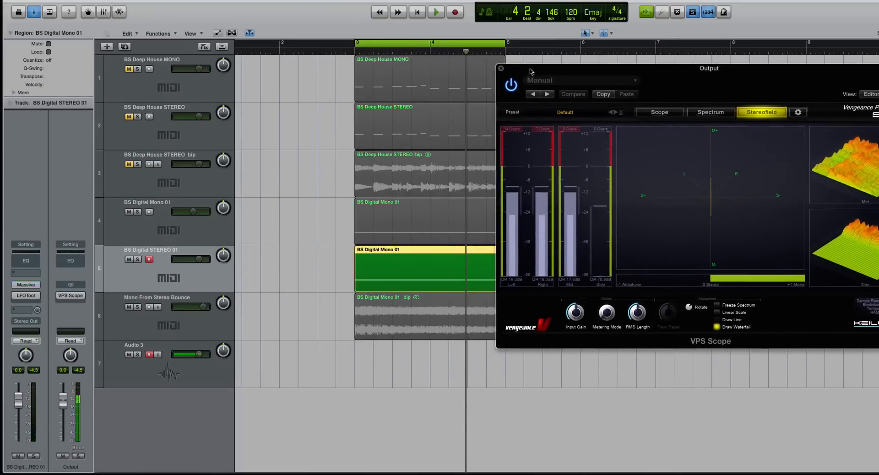
pyautogui.click(430, 225)
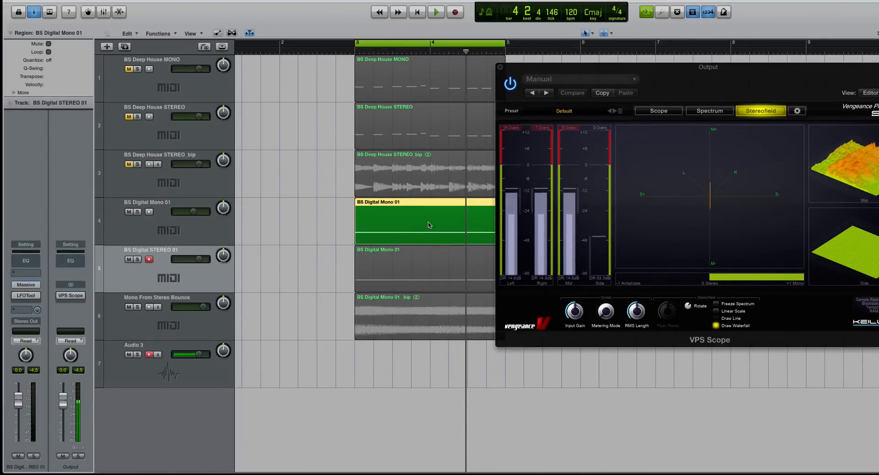
pyautogui.press('space')
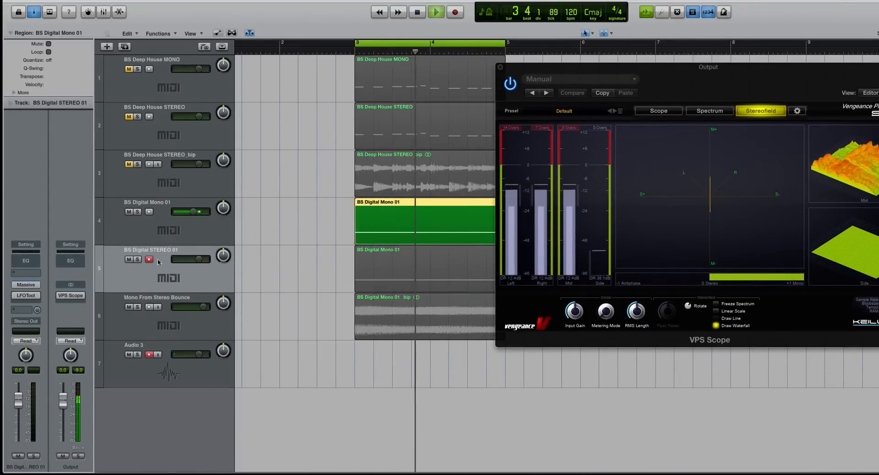
pyautogui.moveTo(193, 211); pyautogui.dragTo(199, 212)
pyautogui.press('space')
# Play the BS Digital STEREO 01 track to compare its level and stereo image with the mono track.
pyautogui.click(214, 273)
pyautogui.press('space')
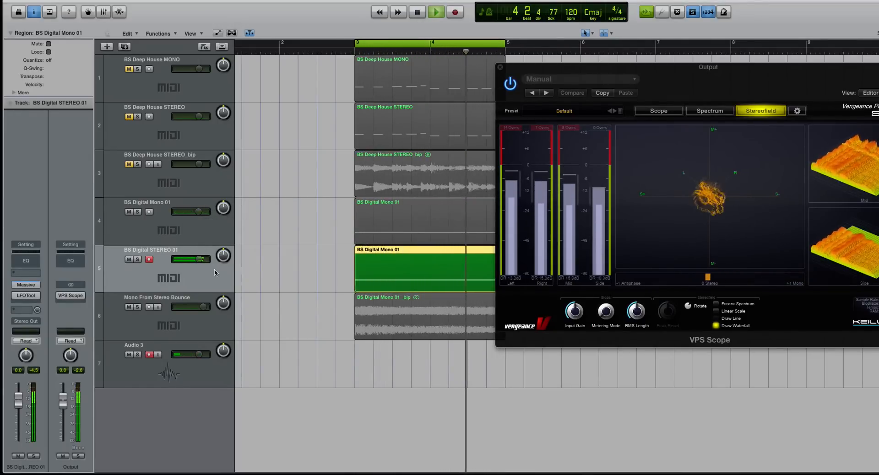
pyautogui.press('space')
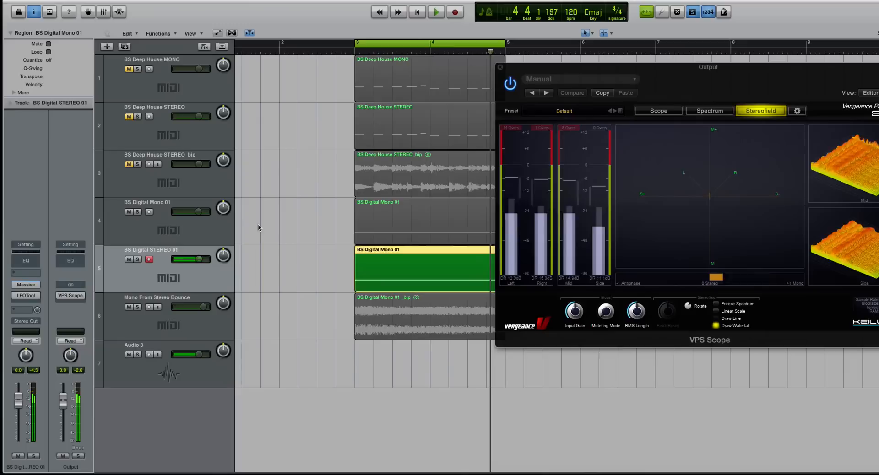
# Inspect the stereo track's Massive synth, and check the Mono variant of Massive among the instruments for the BS Digital Mono 01 track.
pyautogui.click(26, 285)
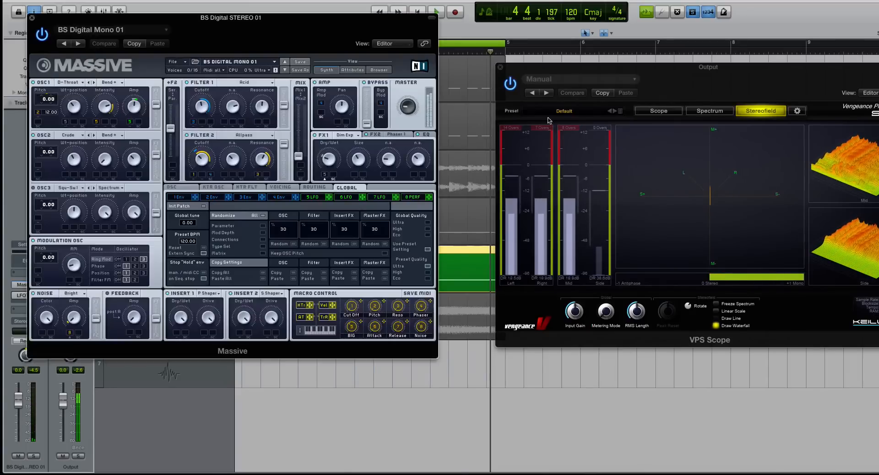
pyautogui.click(32, 17)
pyautogui.click(200, 230)
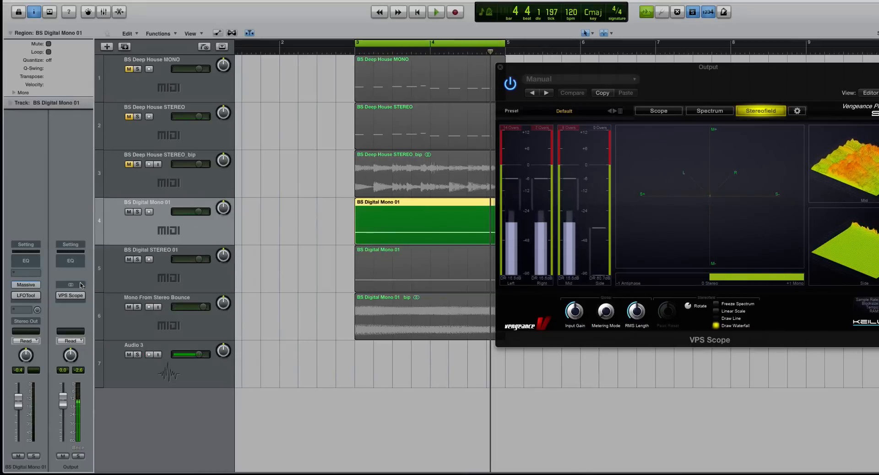
pyautogui.click(39, 288)
pyautogui.moveTo(86, 446)
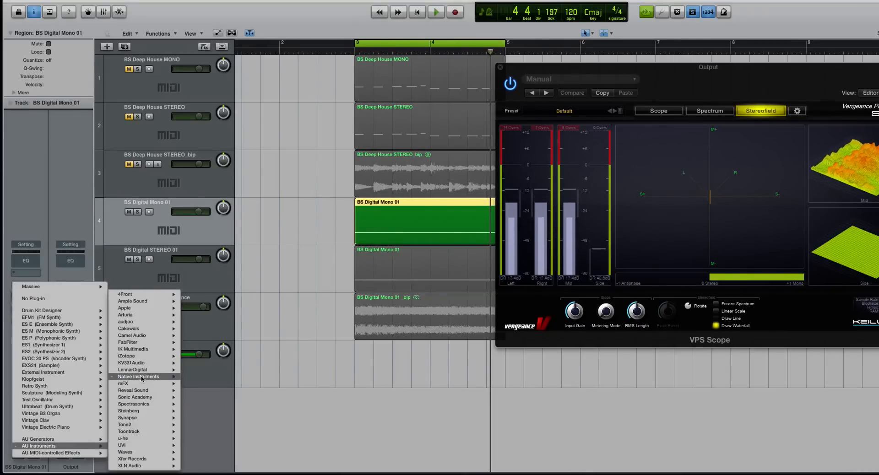
pyautogui.moveTo(142, 378)
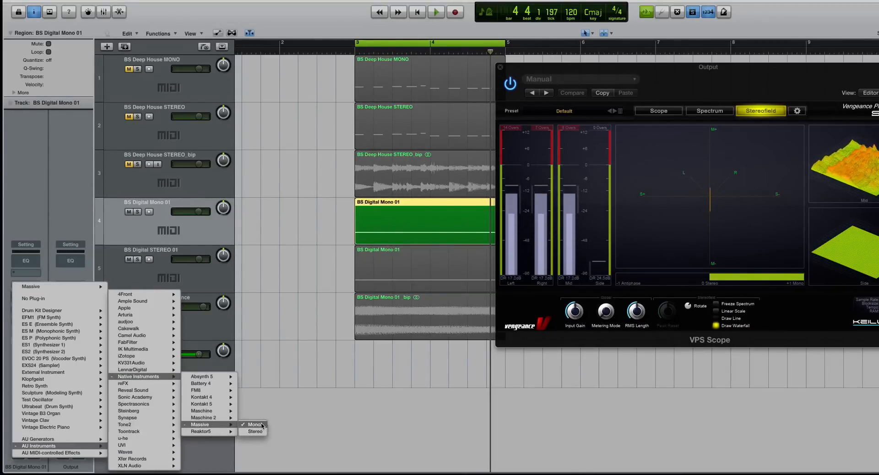
pyautogui.click(255, 424)
# Open Massive on the BS Digital STEREO 01 track, close the scope, and reposition the synth window over the arrangement.
pyautogui.click(144, 289)
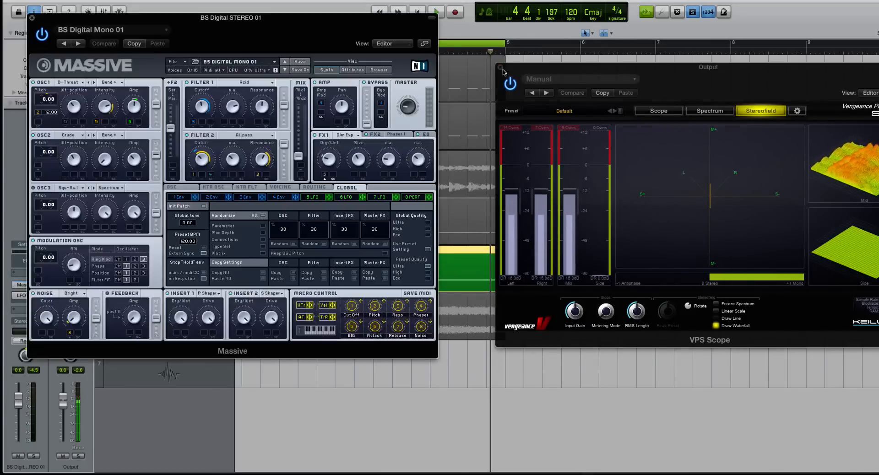
pyautogui.click(500, 67)
pyautogui.moveTo(96, 21); pyautogui.dragTo(546, 0)
pyautogui.moveTo(645, 1); pyautogui.dragTo(406, 22)
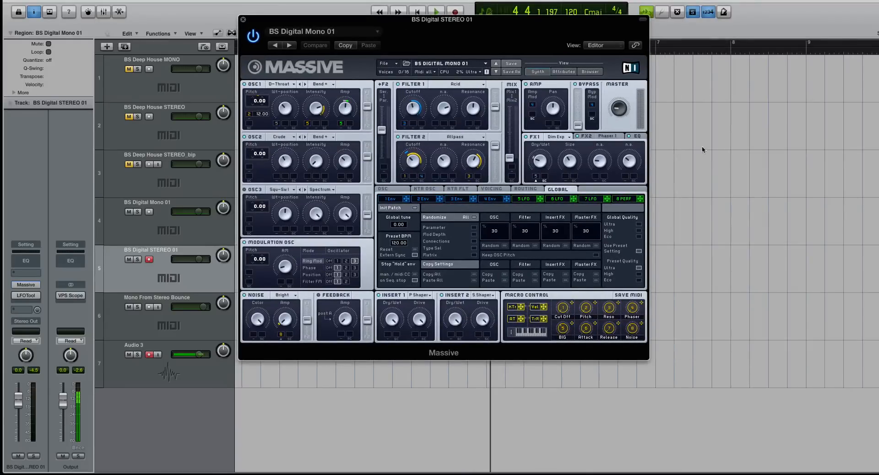
# Examine the FX2 Phaser settings in the stereo track's Massive during playback, and show its Routing page.
pyautogui.click(587, 137)
pyautogui.moveTo(254, 22); pyautogui.dragTo(405, 0)
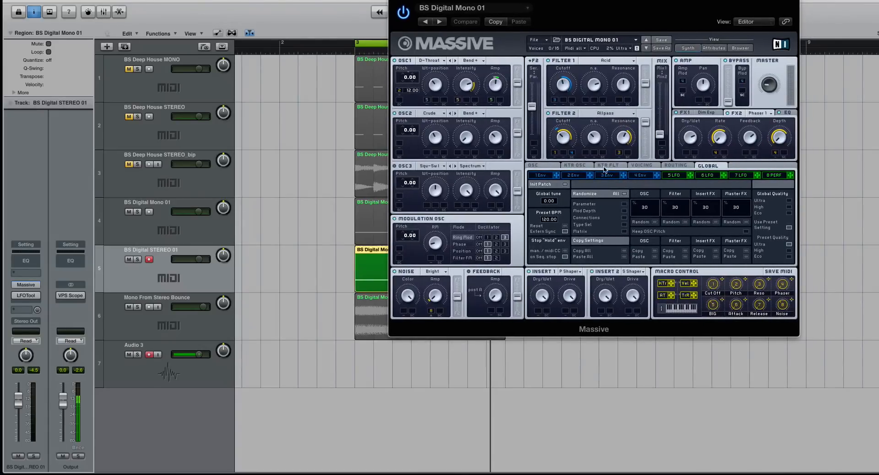
pyautogui.press('space')
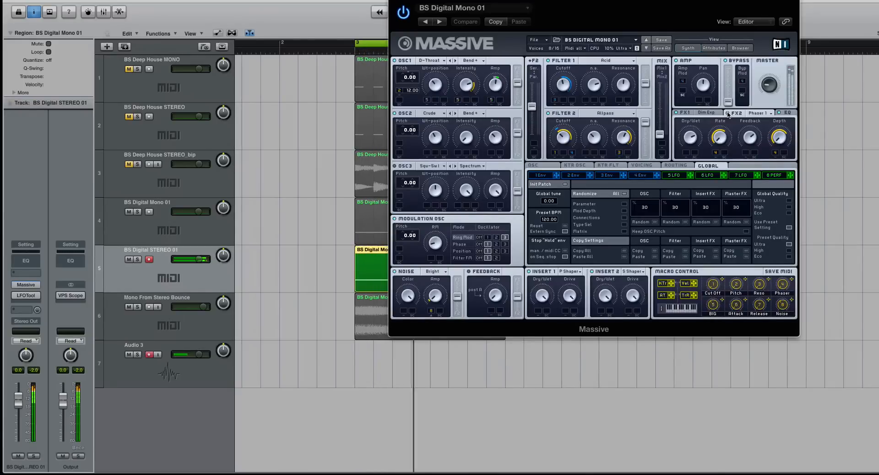
pyautogui.click(673, 168)
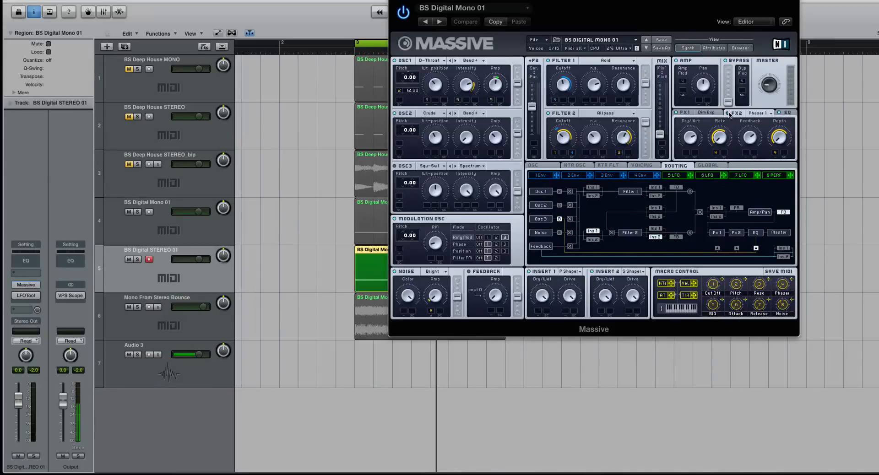
# Turn off the FX1 Dimension Expander in the BS Digital Mono 01 track's Massive and play the track.
pyautogui.click(171, 233)
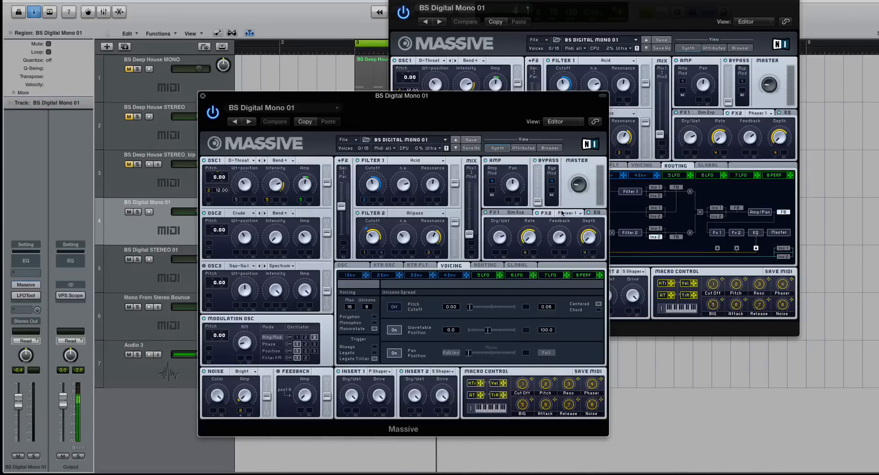
pyautogui.click(525, 214)
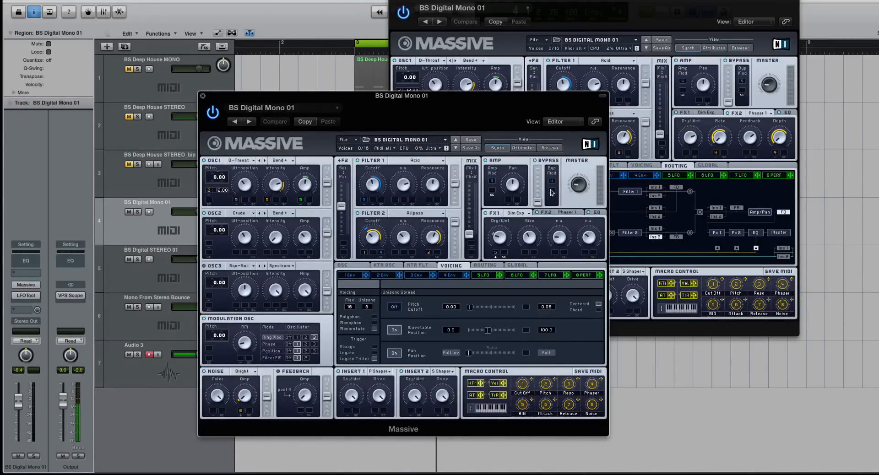
pyautogui.moveTo(356, 95); pyautogui.dragTo(318, 84)
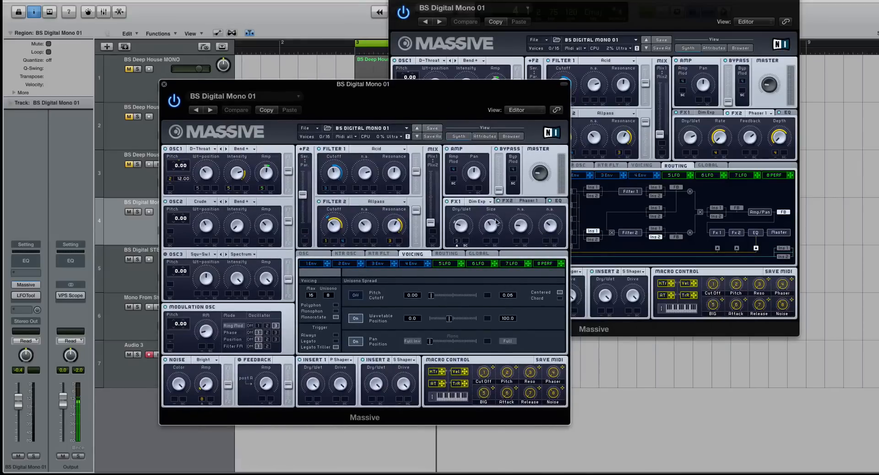
pyautogui.click(447, 202)
pyautogui.press('space')
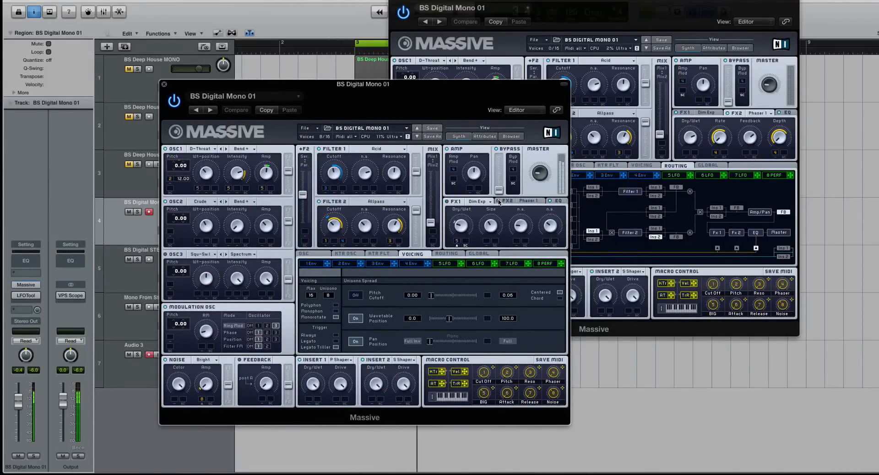
# Close the BS Digital Mono 01 and BS Digital STEREO 01 Massive windows to clear the arrangement.
pyautogui.click(164, 85)
pyautogui.click(193, 278)
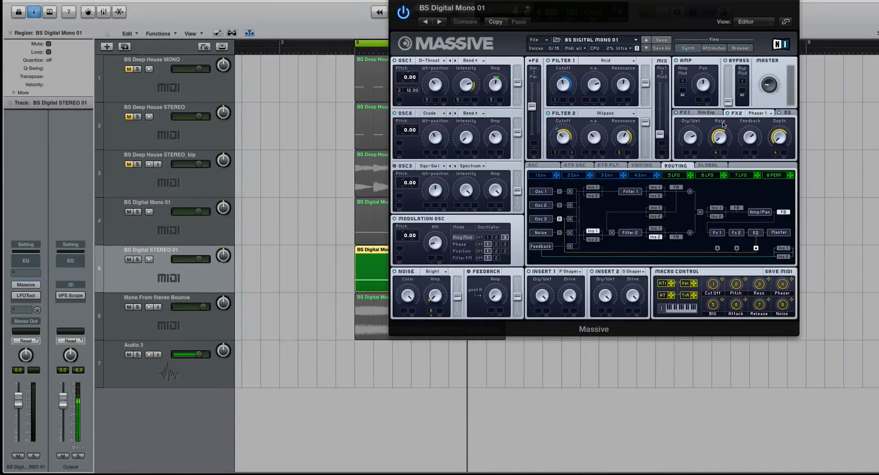
pyautogui.moveTo(517, 0); pyautogui.dragTo(450, 84)
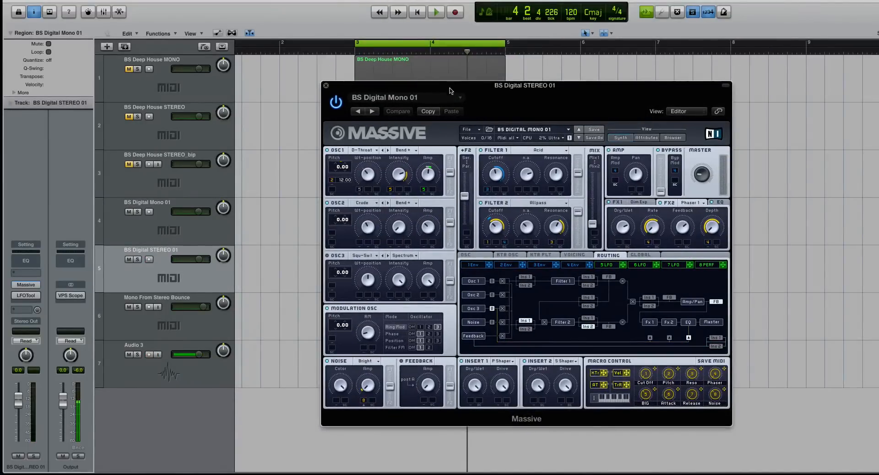
pyautogui.click(325, 85)
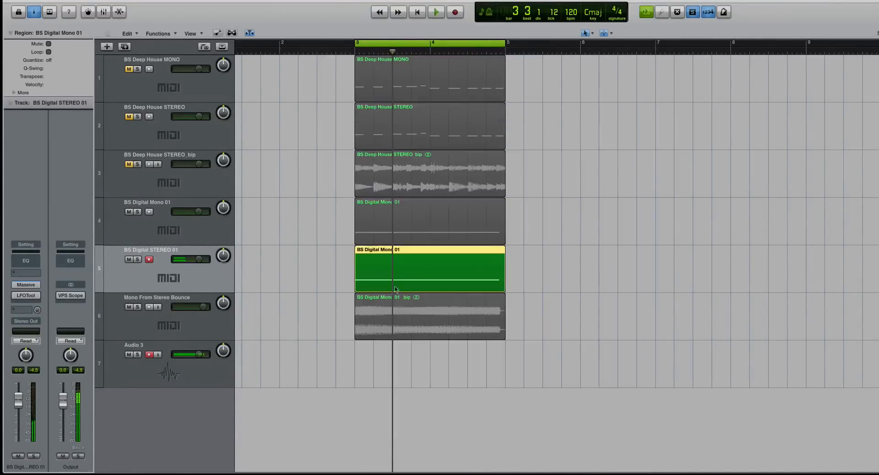
# Select the bounced audio region and the Mono From Stereo Bounce track, and play it.
pyautogui.click(344, 272)
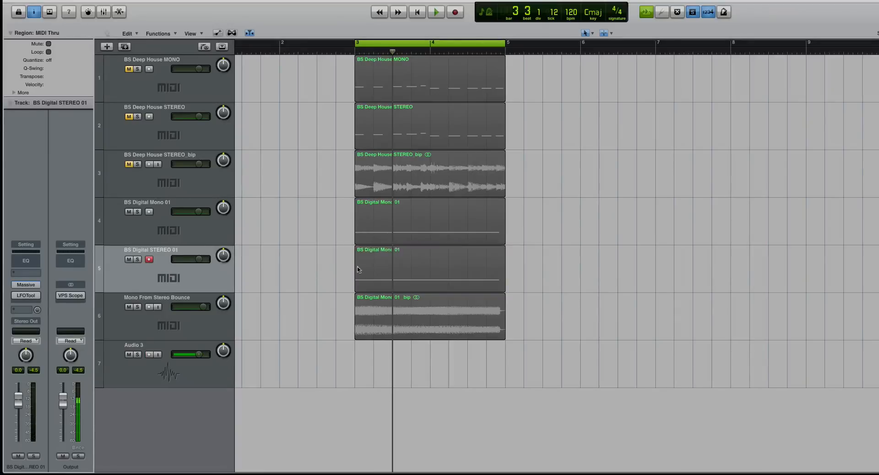
pyautogui.click(372, 267)
pyautogui.click(380, 333)
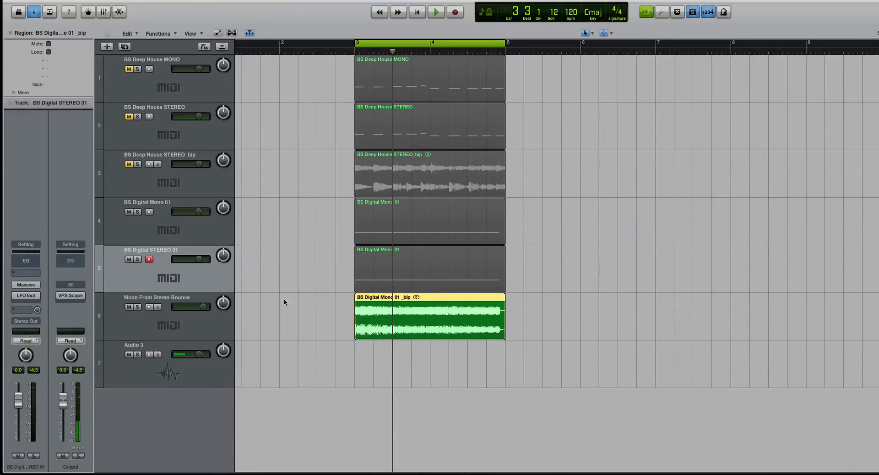
pyautogui.click(212, 329)
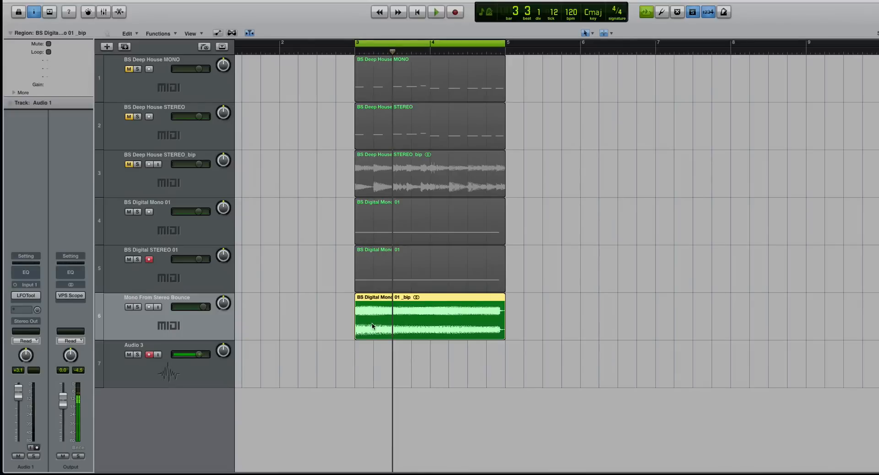
pyautogui.press('space')
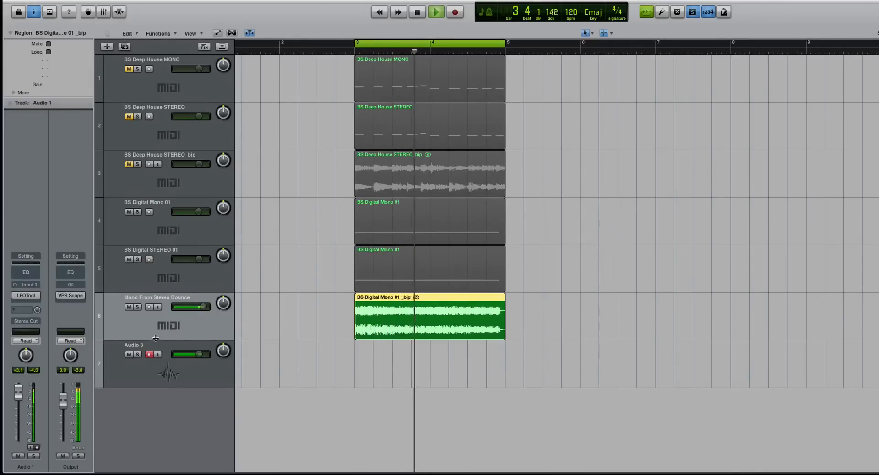
# Open VPS Scope on the output, examine the bounced track's stereo field during playback, and reposition the scope to reveal the regions.
pyautogui.click(70, 295)
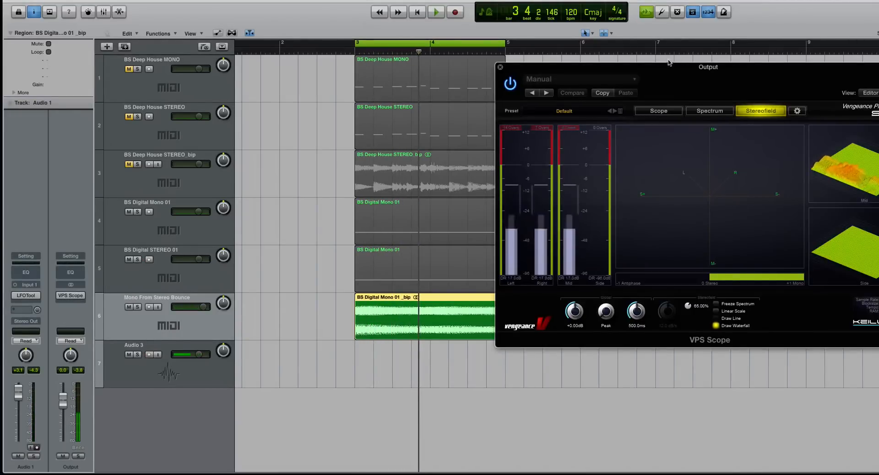
pyautogui.moveTo(669, 62); pyautogui.dragTo(458, 49)
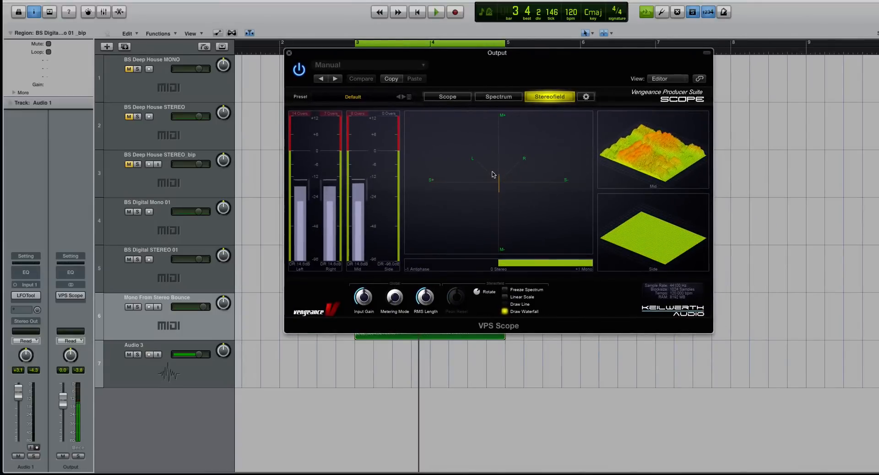
pyautogui.press('space')
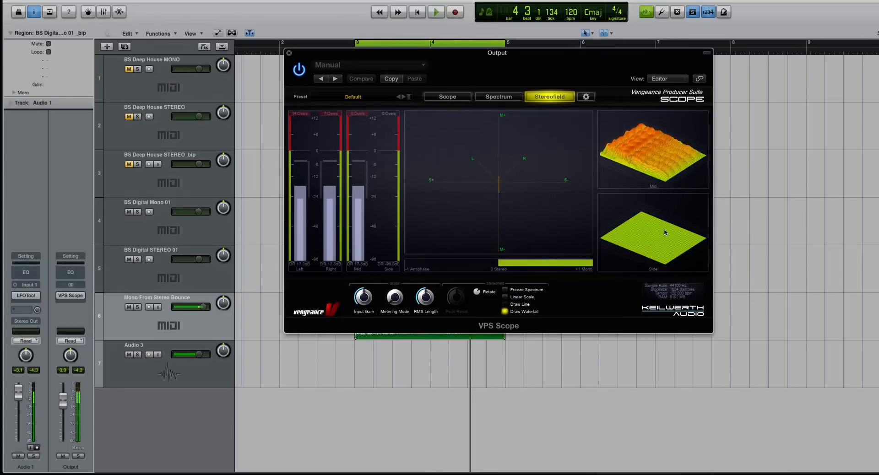
pyautogui.moveTo(340, 51); pyautogui.dragTo(501, 60)
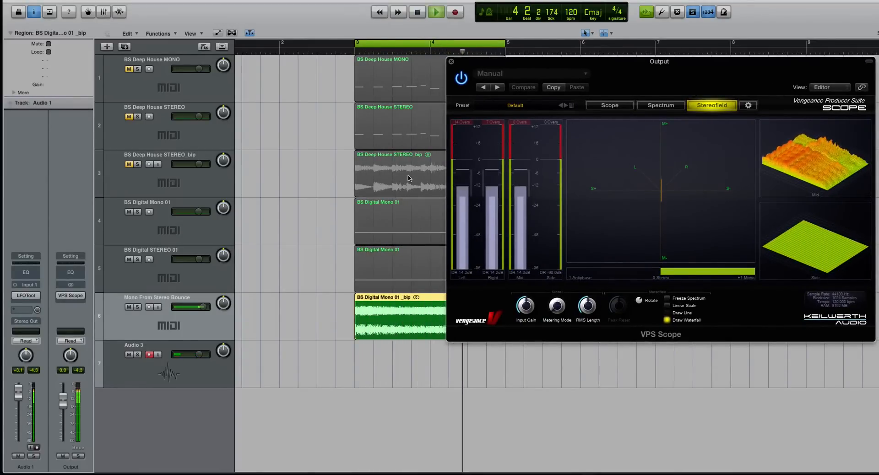
# Play the BS Digital Mono 01 region on the BS Digital Mono 01 track and examine its stereo field in the scope.
pyautogui.click(406, 221)
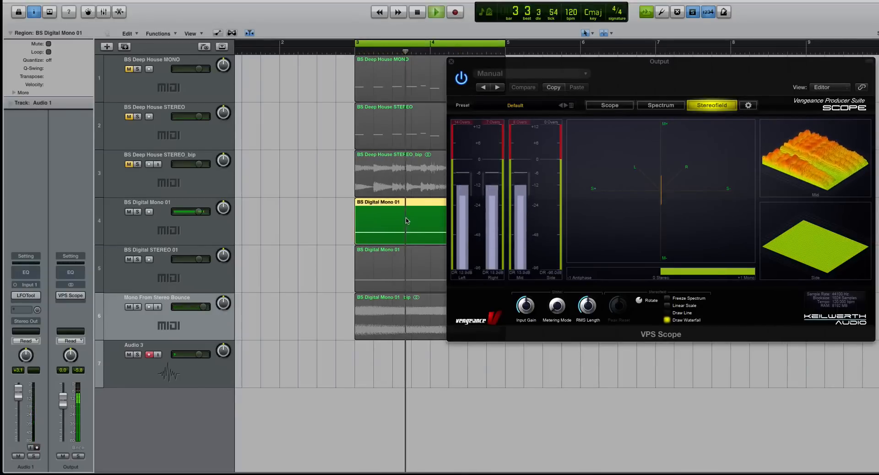
pyautogui.press('space')
pyautogui.click(339, 224)
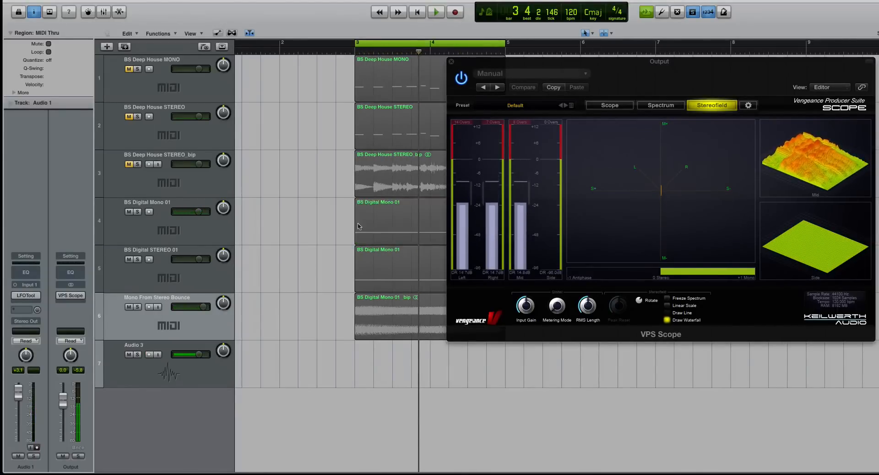
pyautogui.click(359, 226)
pyautogui.click(226, 231)
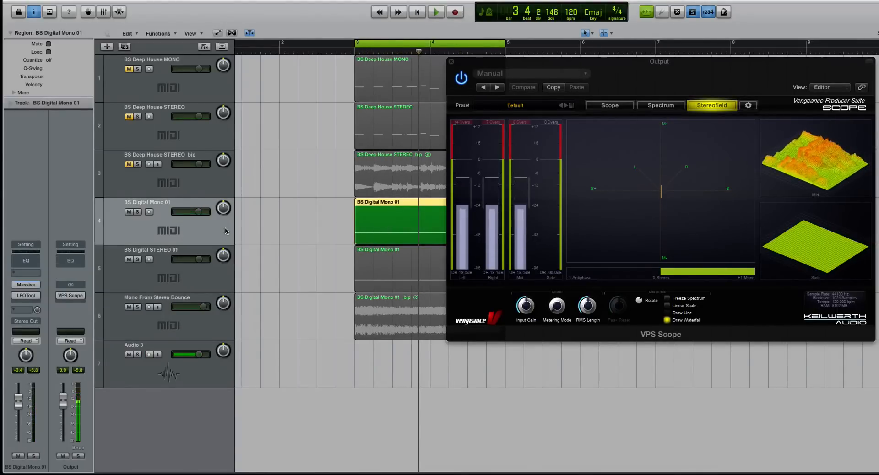
pyautogui.press('space')
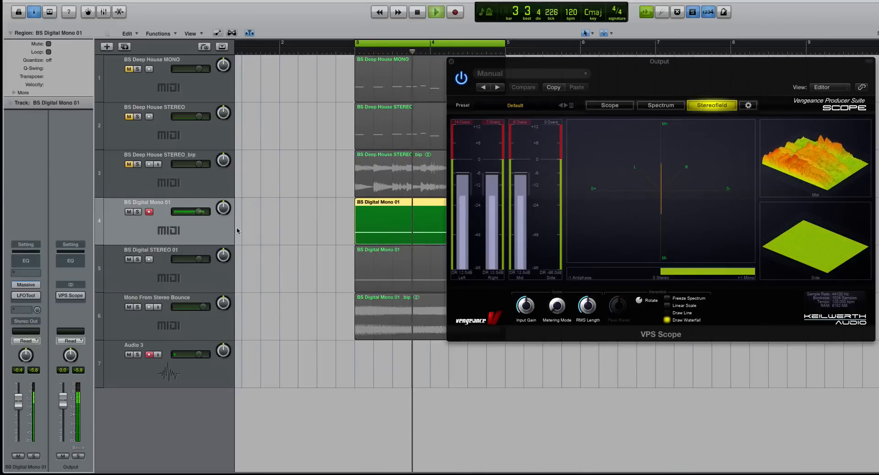
# Play the Mono From Stereo Bounce region again for comparison in the stereo-field display, and close the scope.
pyautogui.press('space')
pyautogui.click(399, 314)
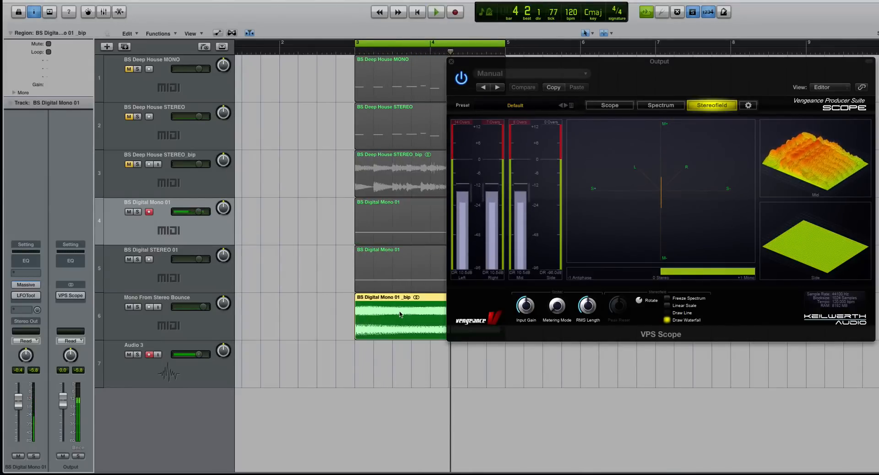
pyautogui.press('space')
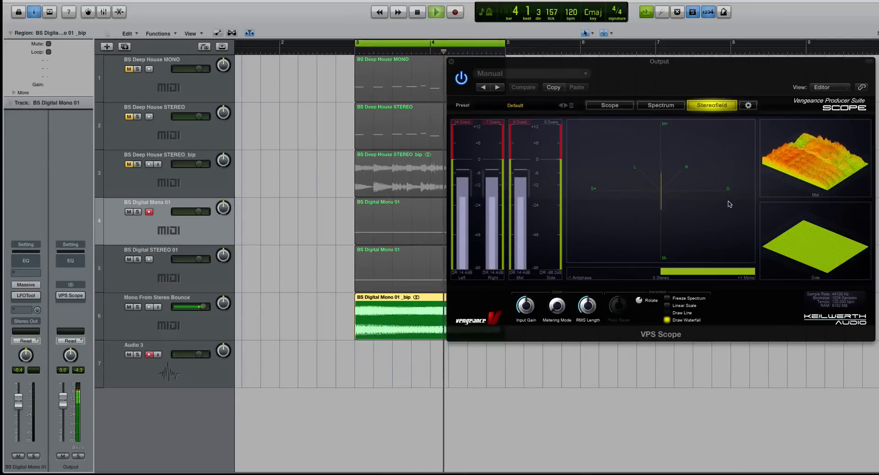
pyautogui.press('space')
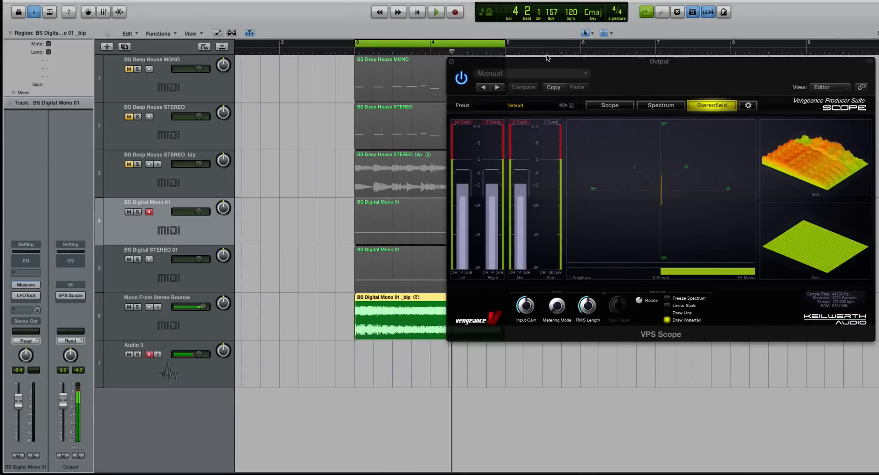
pyautogui.click(451, 62)
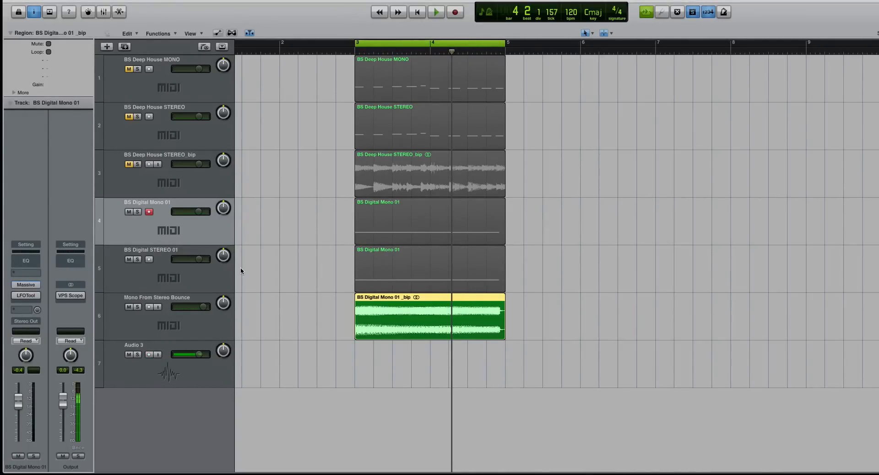
# Mute the BS Digital Mono 01, BS Digital STEREO 01 and Mono From Stereo Bounce tracks, and unmute and select BS Deep House MONO.
pyautogui.click(243, 332)
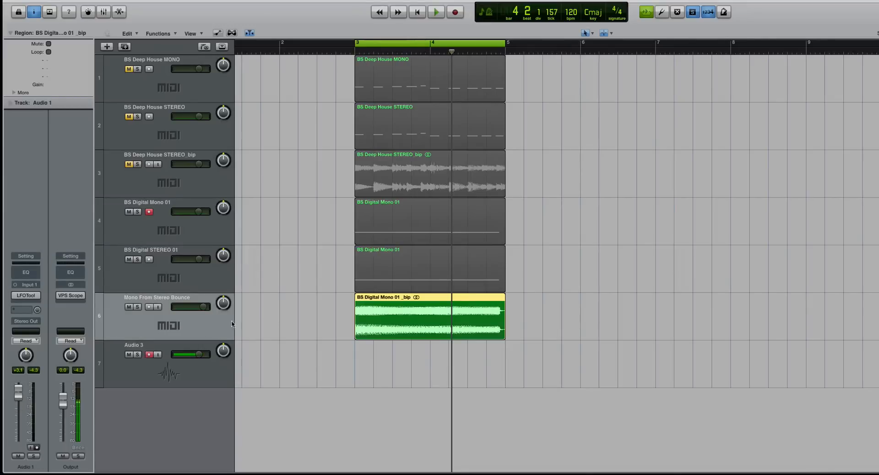
pyautogui.moveTo(127, 308); pyautogui.dragTo(125, 218)
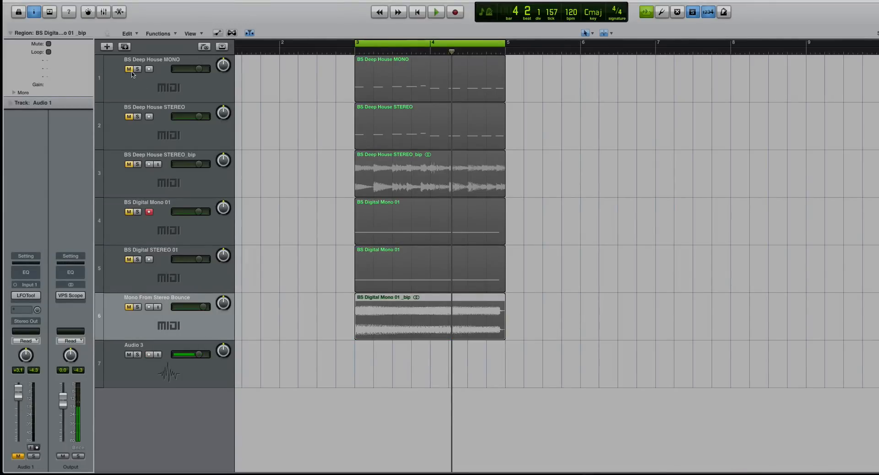
pyautogui.click(140, 89)
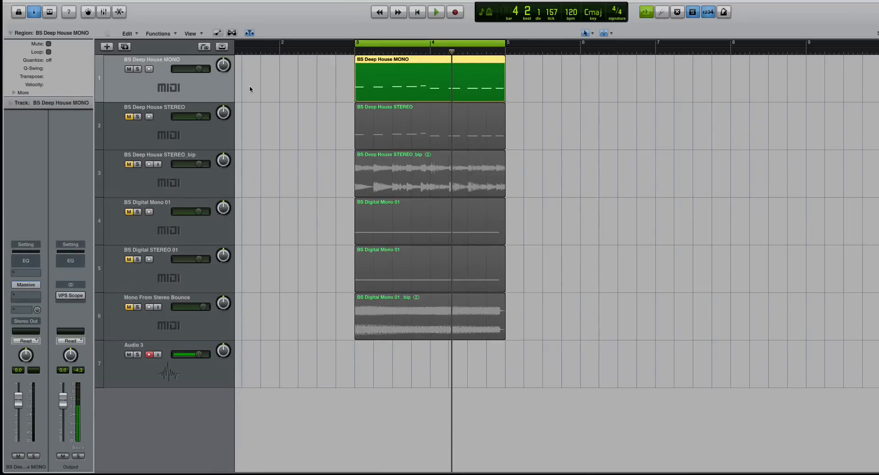
# Play the BS Deep House MONO track and examine its stereo field in VPS Scope.
pyautogui.press('space')
pyautogui.doubleClick(71, 297)
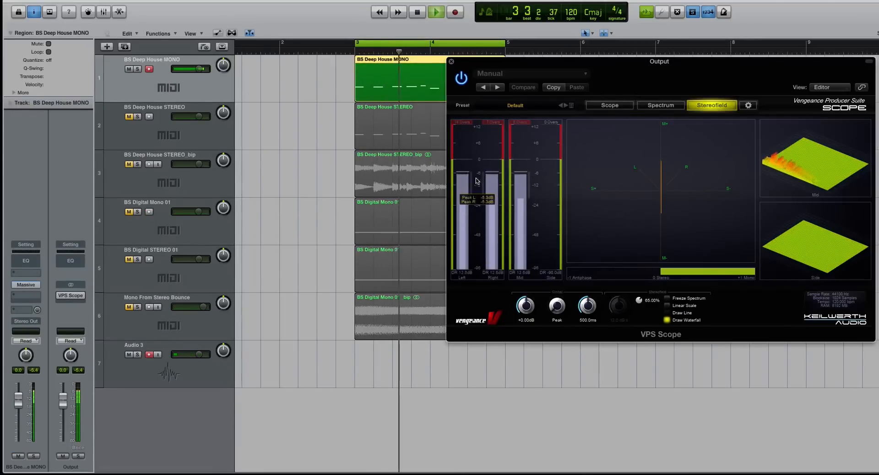
pyautogui.moveTo(466, 61); pyautogui.dragTo(372, 63)
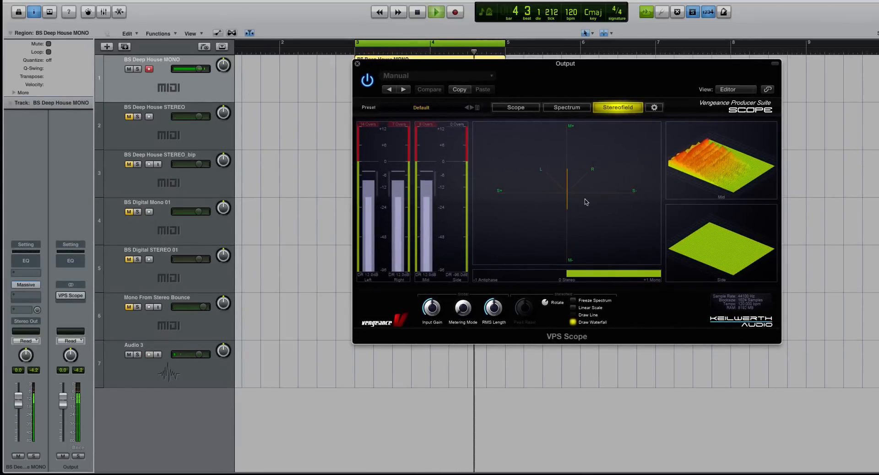
pyautogui.press('space')
# Unmute the BS Deep House STEREO track and compare its stereo field with BS Deep House MONO during playback.
pyautogui.click(148, 133)
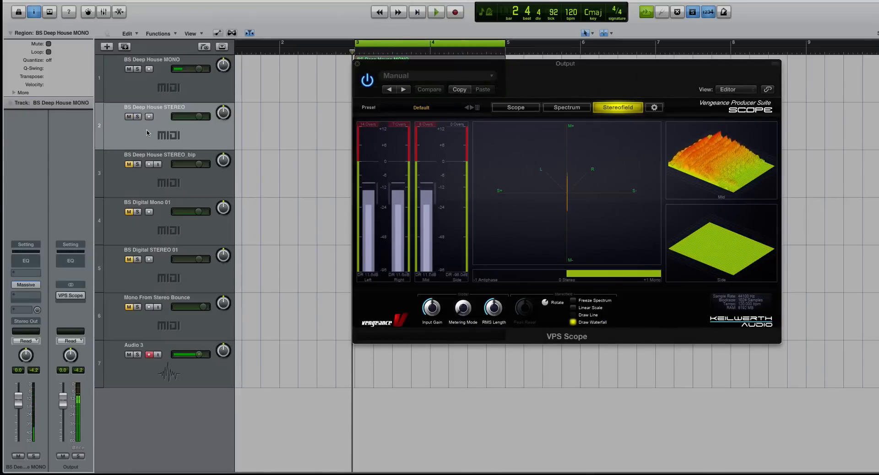
pyautogui.press('space')
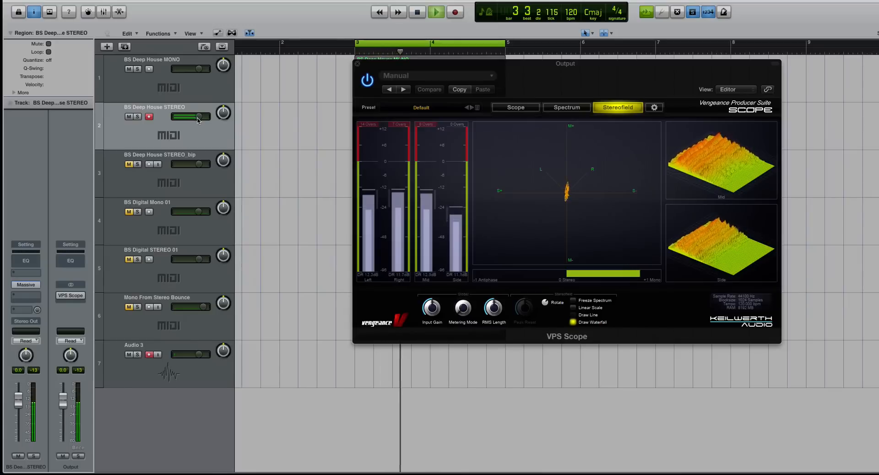
pyautogui.click(174, 85)
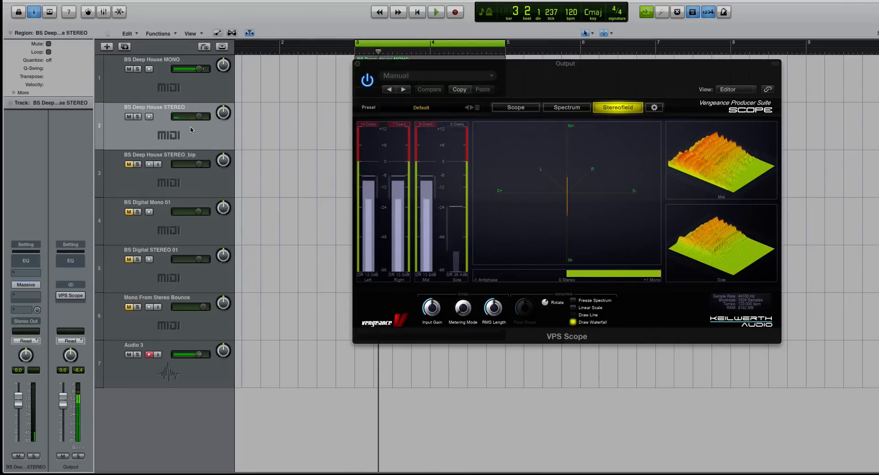
pyautogui.press('Down')
pyautogui.click(182, 89)
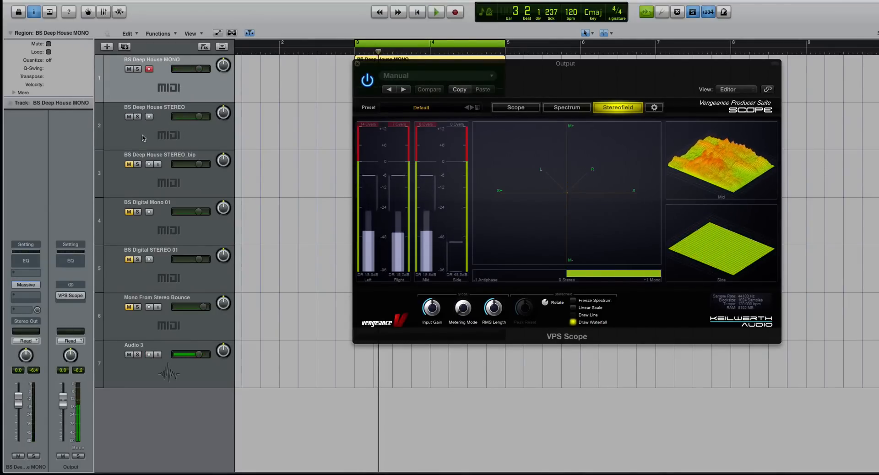
# Check Massive on the BS Deep House STEREO track, close it, and move the scope aside to uncover the regions.
pyautogui.click(144, 138)
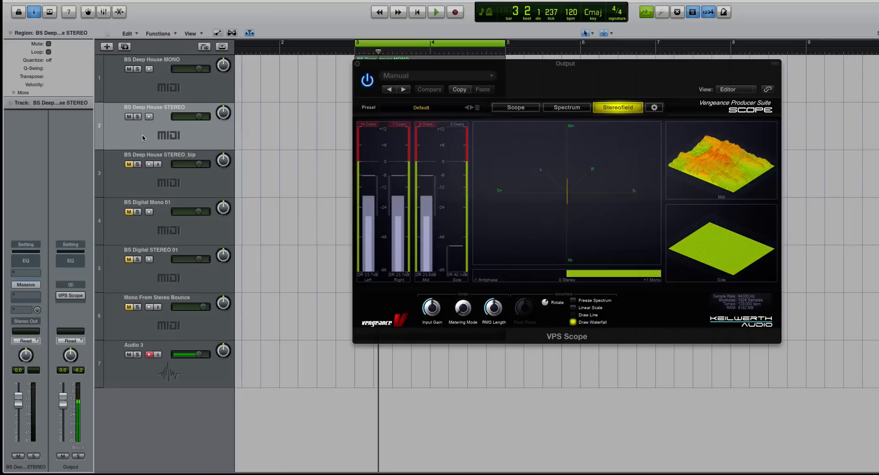
pyautogui.click(26, 286)
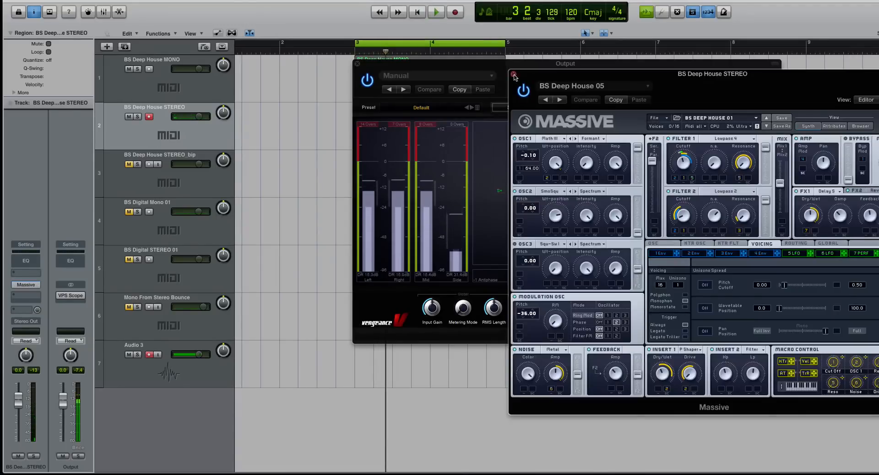
pyautogui.click(513, 74)
pyautogui.click(437, 59)
pyautogui.moveTo(440, 64); pyautogui.dragTo(534, 70)
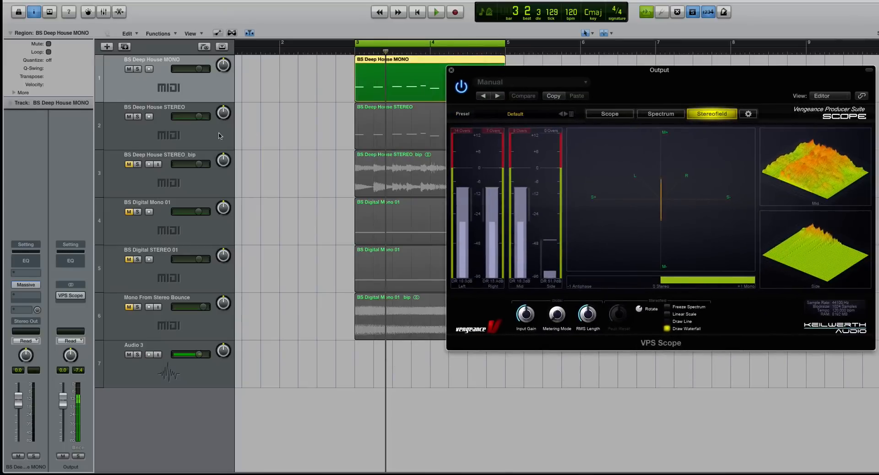
# In the BS Deep House STEREO track's Massive, set Unisono to 4 and turn on the Pitch Cutoff and Pan Position spreads.
pyautogui.click(218, 136)
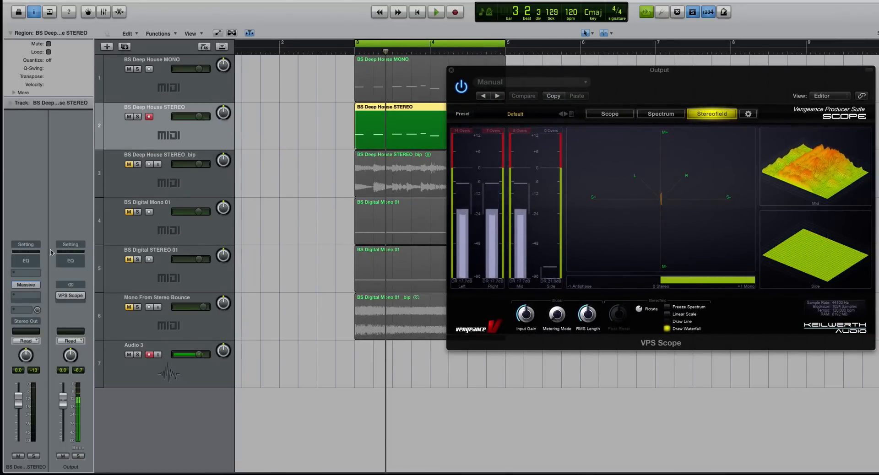
pyautogui.click(25, 285)
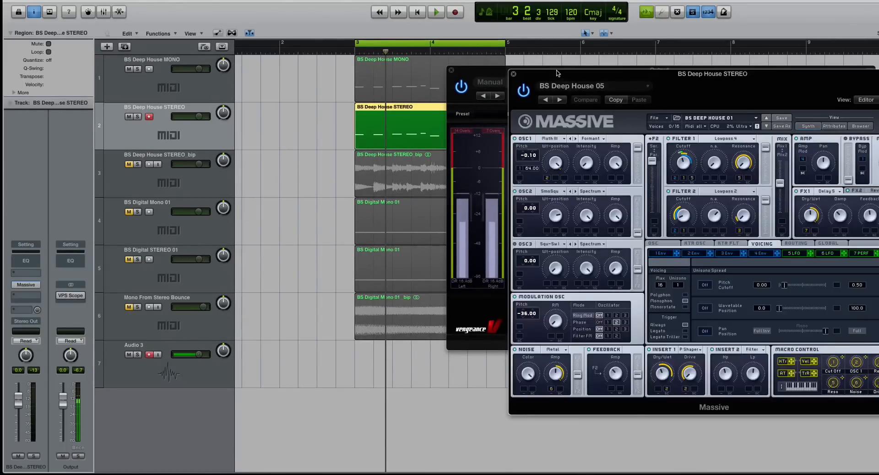
pyautogui.moveTo(557, 73); pyautogui.dragTo(277, 49)
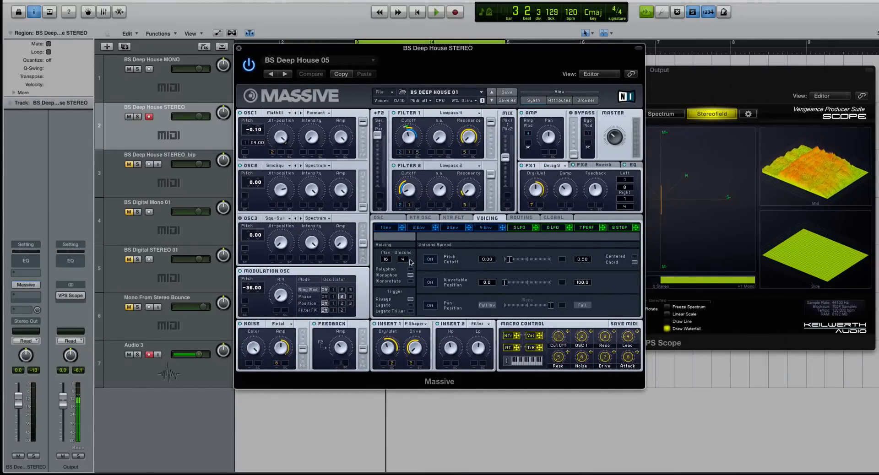
pyautogui.click(430, 306)
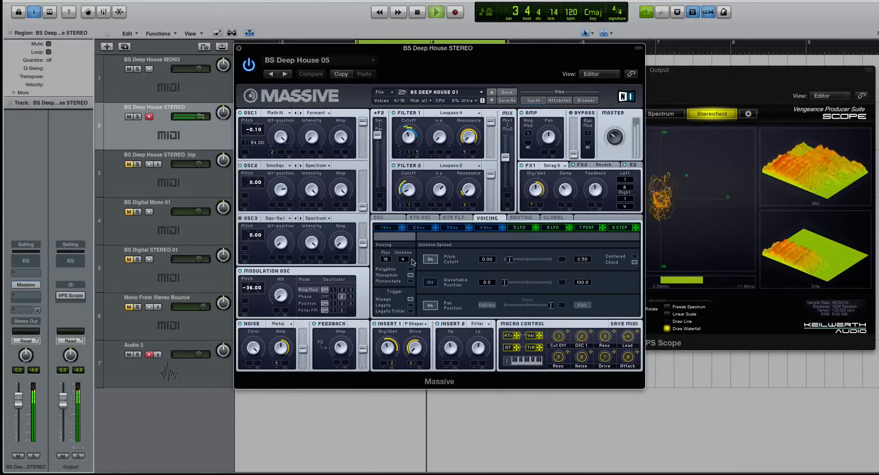
# Close the STEREO track's Massive, then open Massive on the BS Deep House MONO track and play it, moving the plug-in window aside.
pyautogui.press('space')
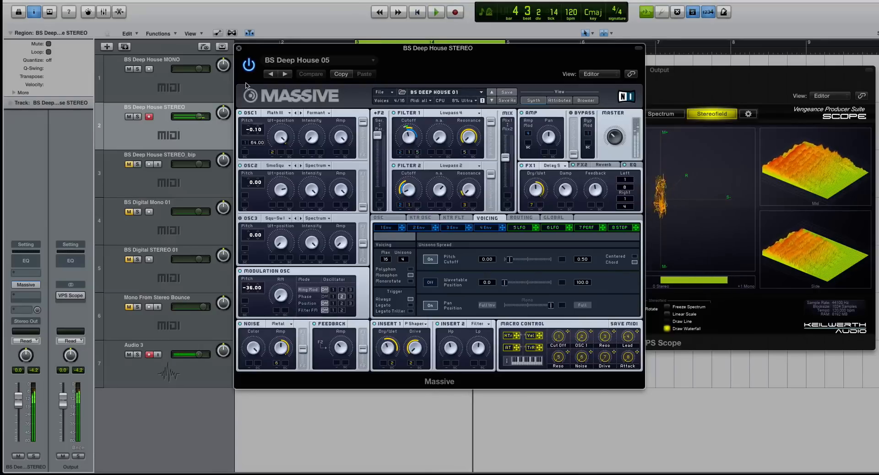
pyautogui.click(239, 48)
pyautogui.click(183, 85)
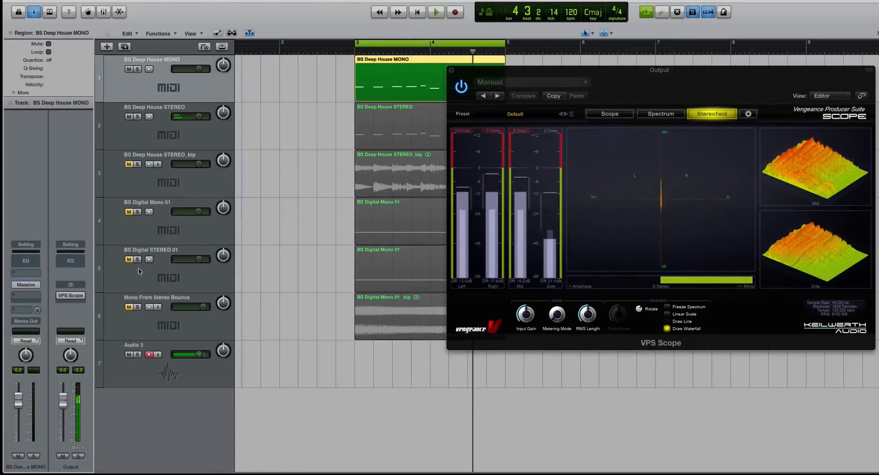
pyautogui.click(27, 285)
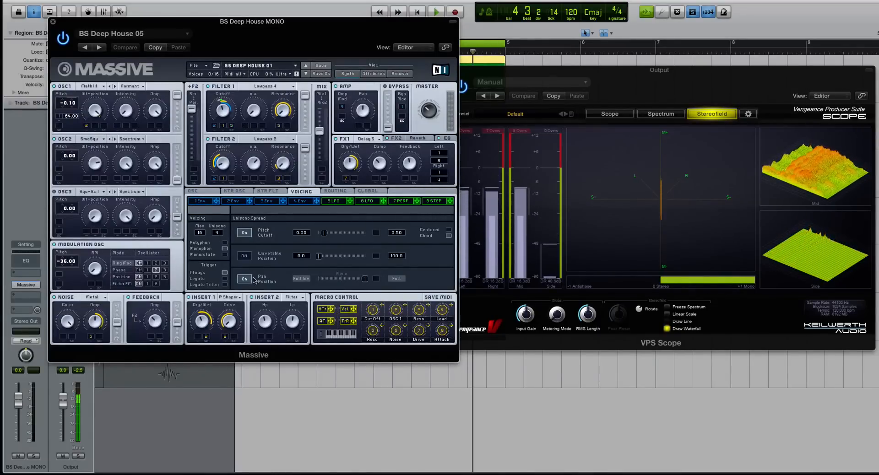
pyautogui.press('space')
pyautogui.moveTo(173, 21); pyautogui.dragTo(417, 27)
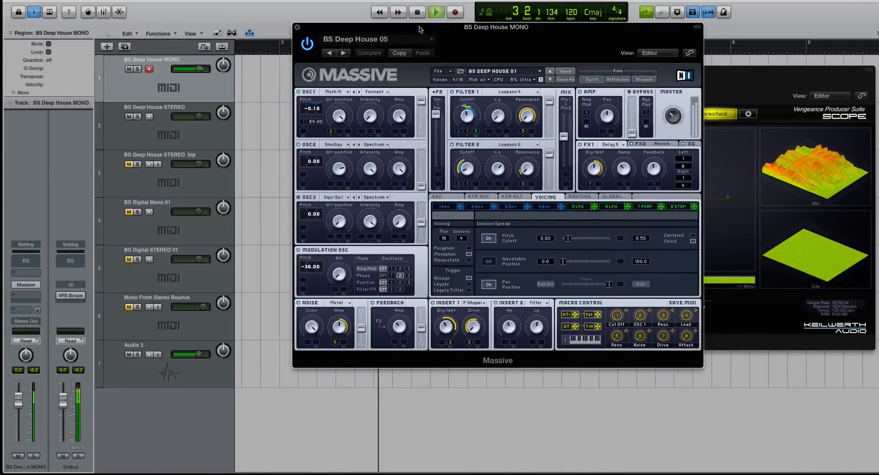
# Audition the BS Deep House MONO patch with the Pitch Cutoff and Pan Position spreads off, and switch both back on.
pyautogui.click(488, 238)
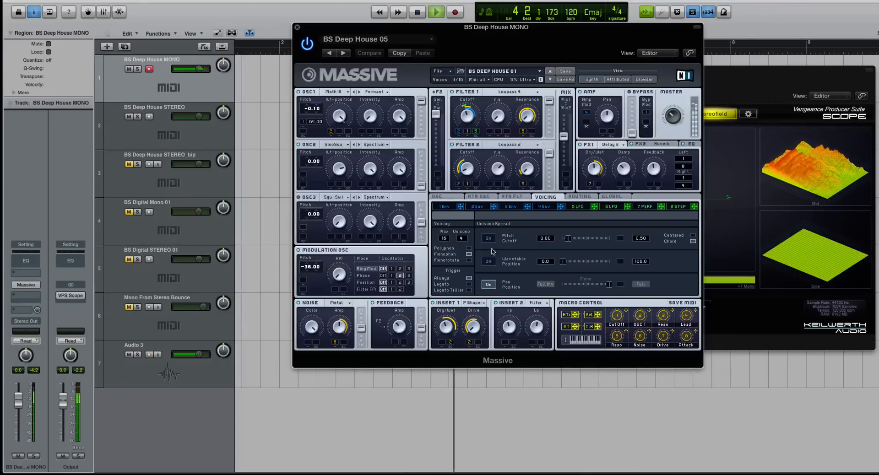
pyautogui.click(490, 286)
pyautogui.moveTo(462, 238)
pyautogui.mouseDown()
pyautogui.moveTo(464, 254)
pyautogui.moveTo(462, 225)
pyautogui.mouseUp()
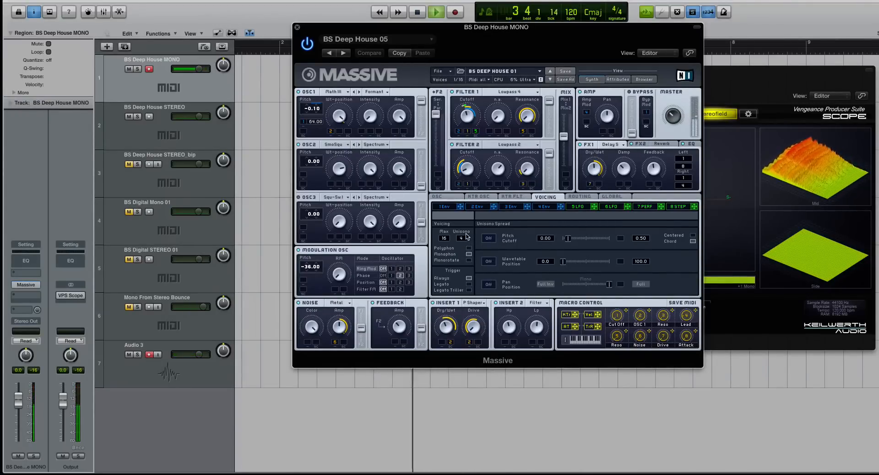
pyautogui.press('space')
pyautogui.click(491, 238)
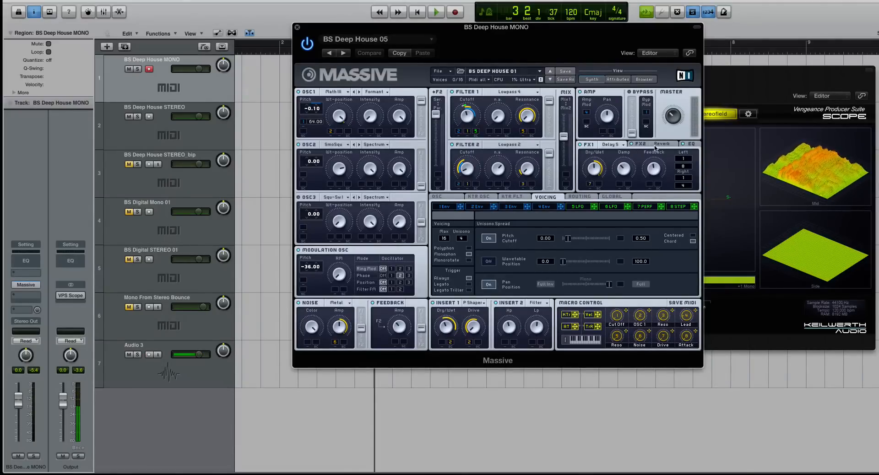
# Close Massive, unmute the BS Deep House STEREO_bip track, and play its bounced region.
pyautogui.click(296, 28)
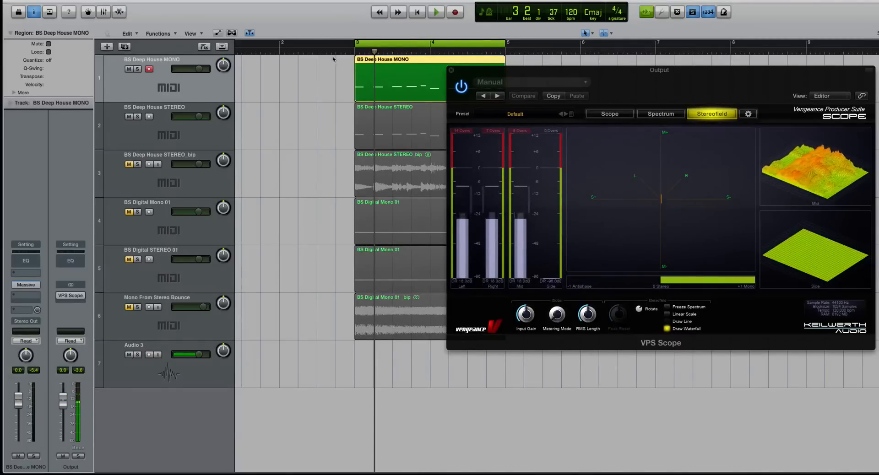
pyautogui.click(370, 164)
pyautogui.click(129, 164)
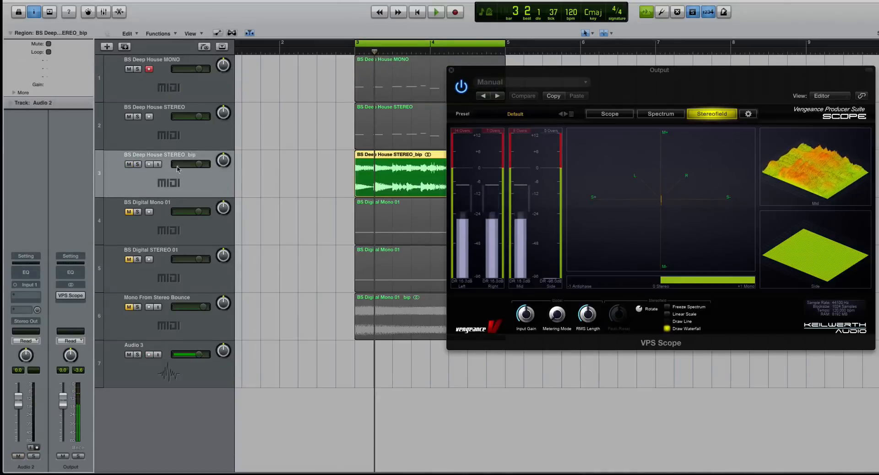
pyautogui.click(305, 168)
pyautogui.click(361, 172)
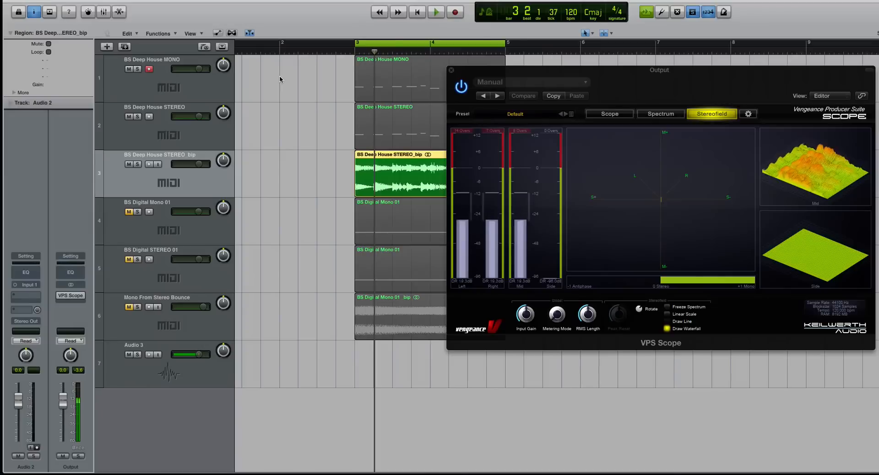
pyautogui.press('space')
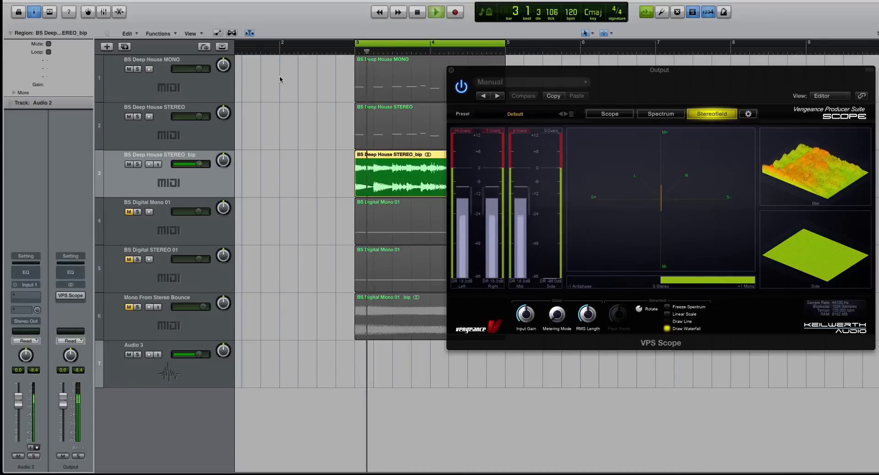
# Compare the BS Deep House MONO region with the STEREO_bip bounce by playing them alternately and examining their stereo fields.
pyautogui.click(390, 94)
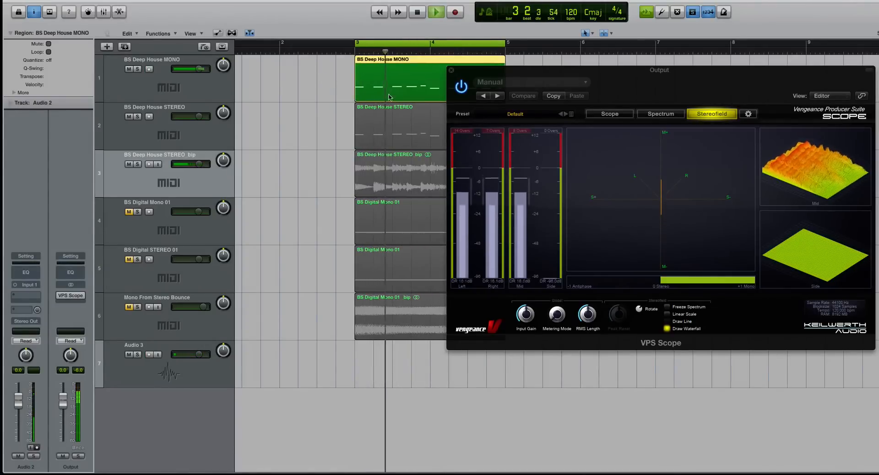
pyautogui.press('space')
pyautogui.click(388, 167)
pyautogui.press('space')
pyautogui.press('space')
pyautogui.click(386, 65)
pyautogui.press('space')
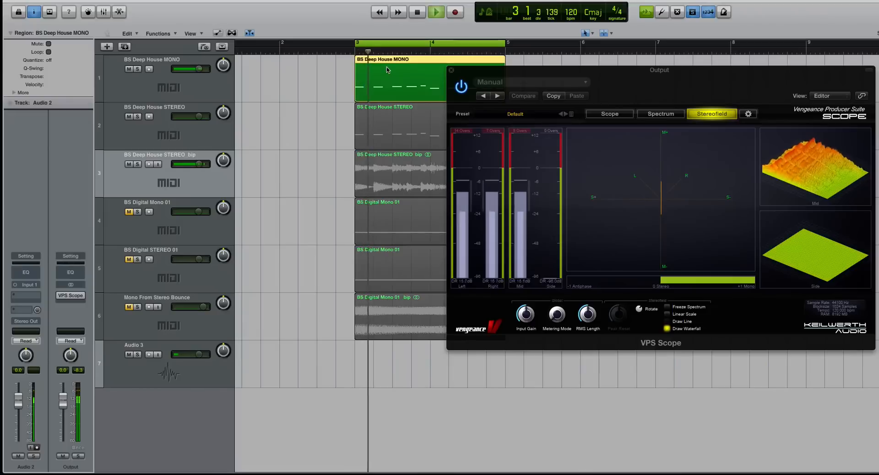
pyautogui.press('space')
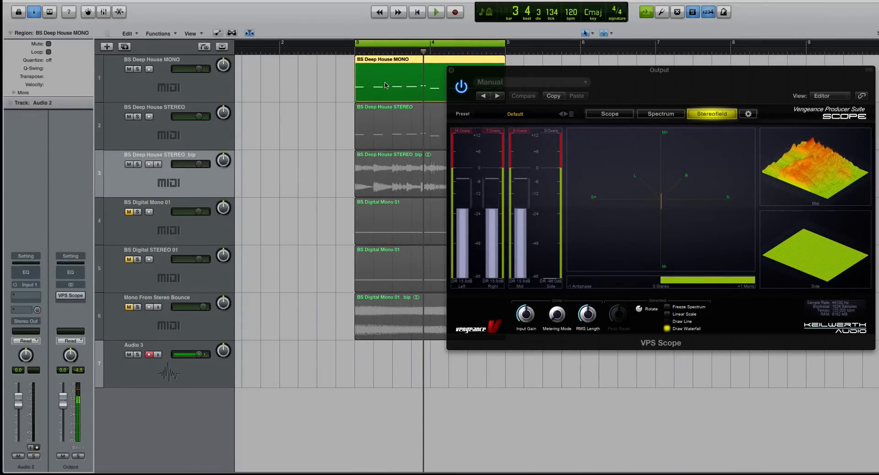
# Play the STEREO_bip bounce and the BS Deep House STEREO region to compare them, and reposition the VPS Scope window.
pyautogui.click(382, 183)
pyautogui.press('space')
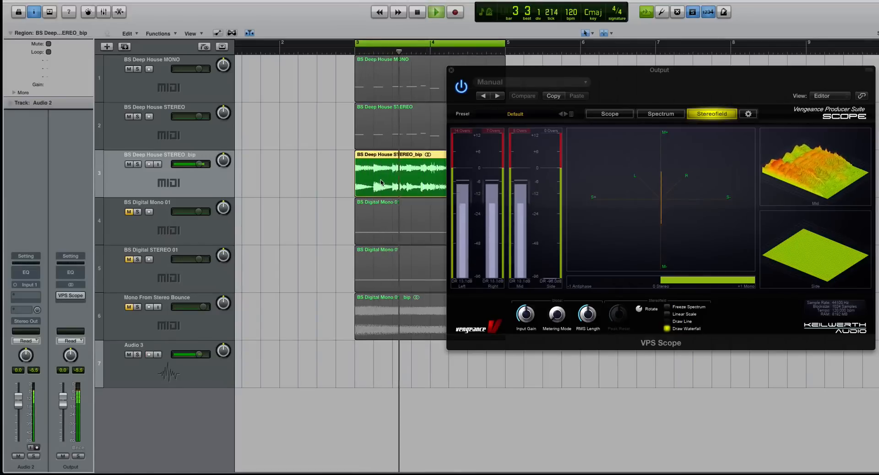
pyautogui.press('space')
pyautogui.click(386, 131)
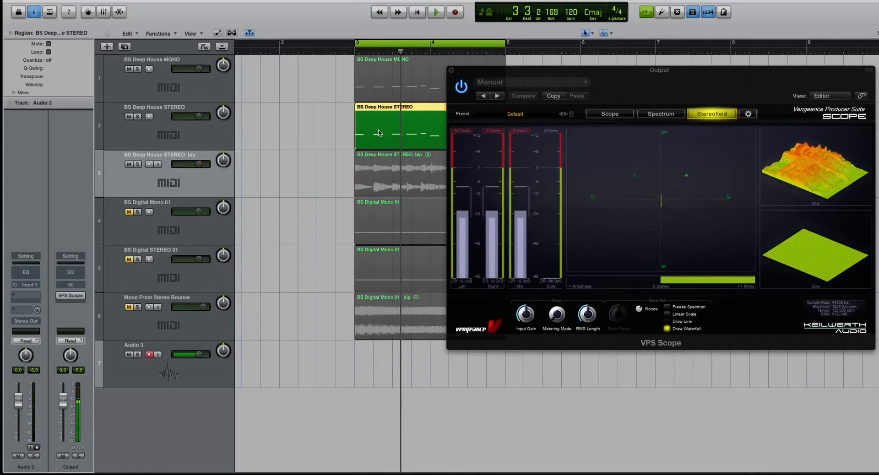
pyautogui.press('space')
pyautogui.press('space')
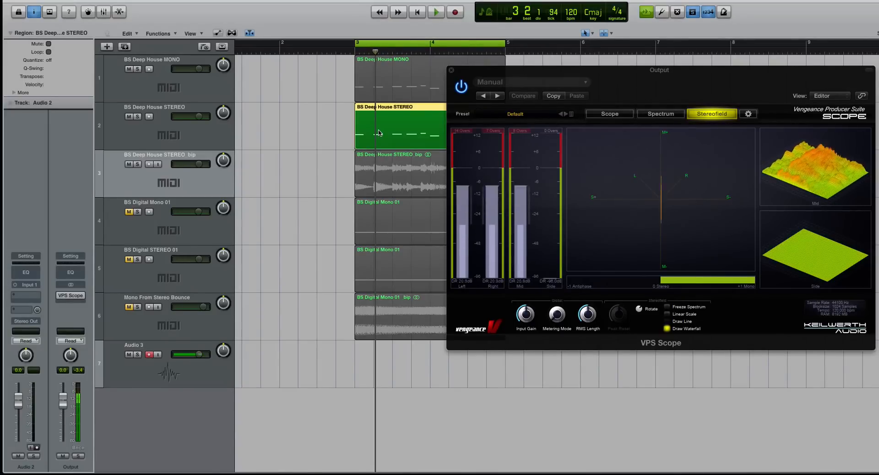
pyautogui.moveTo(473, 73); pyautogui.dragTo(383, 65)
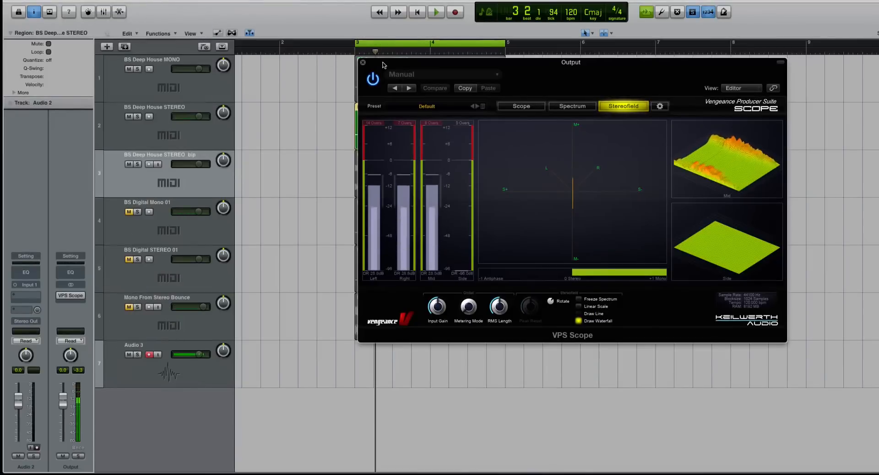